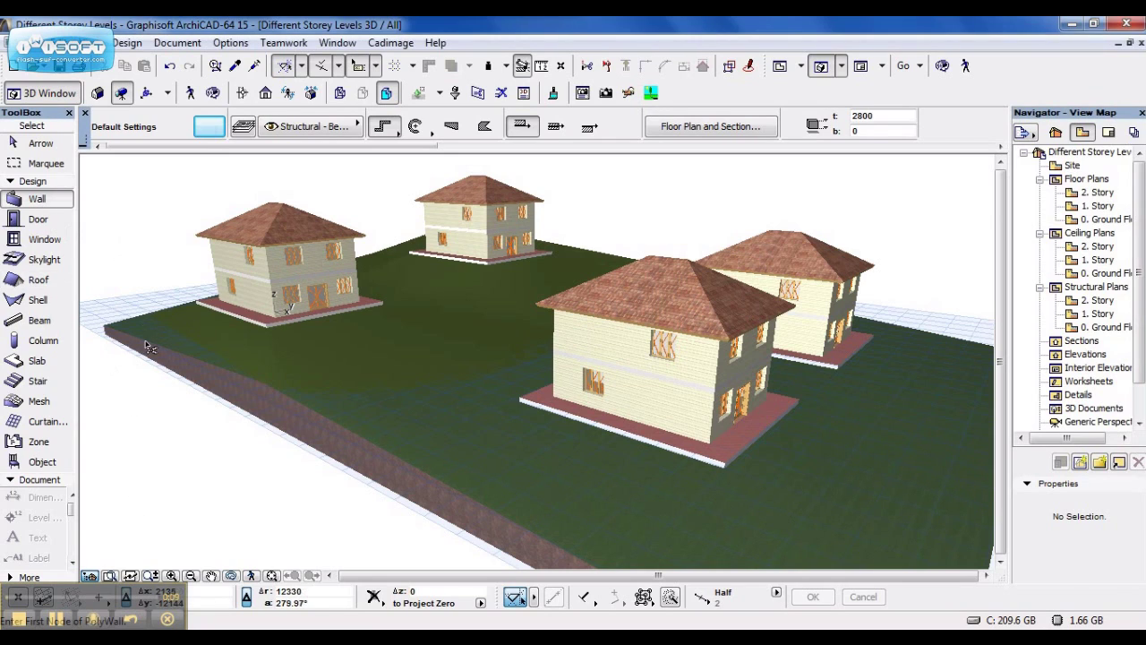
- Set Show on Stories to Home Story Only for all 48 walls, then deselect them
key("ctrl+a")
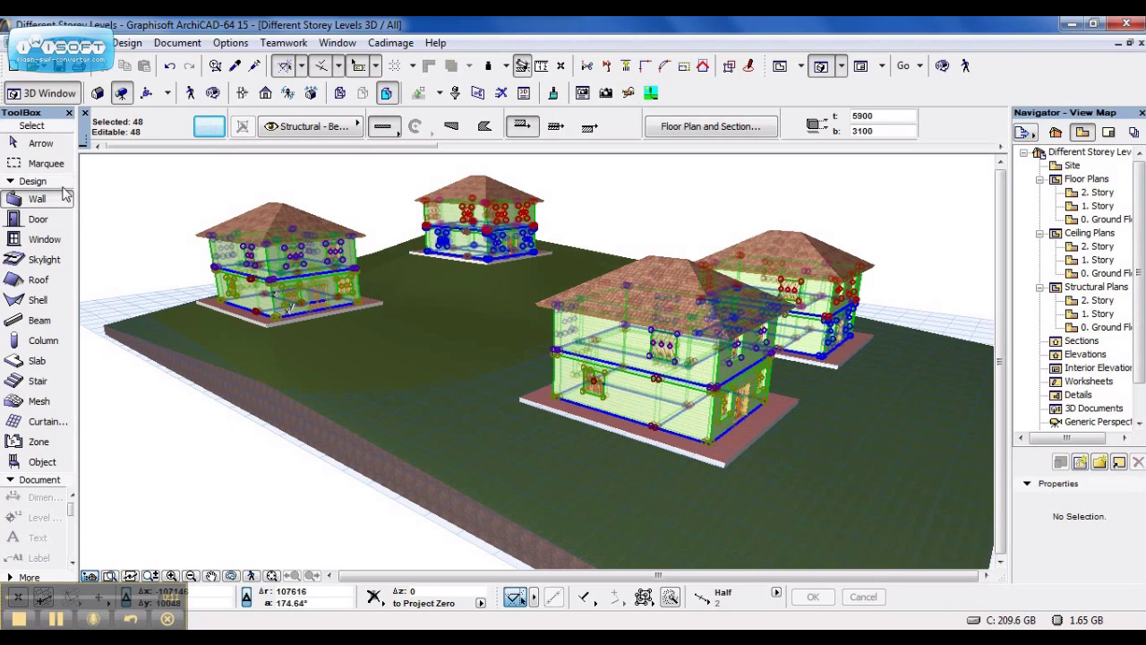
left_click(210, 129)
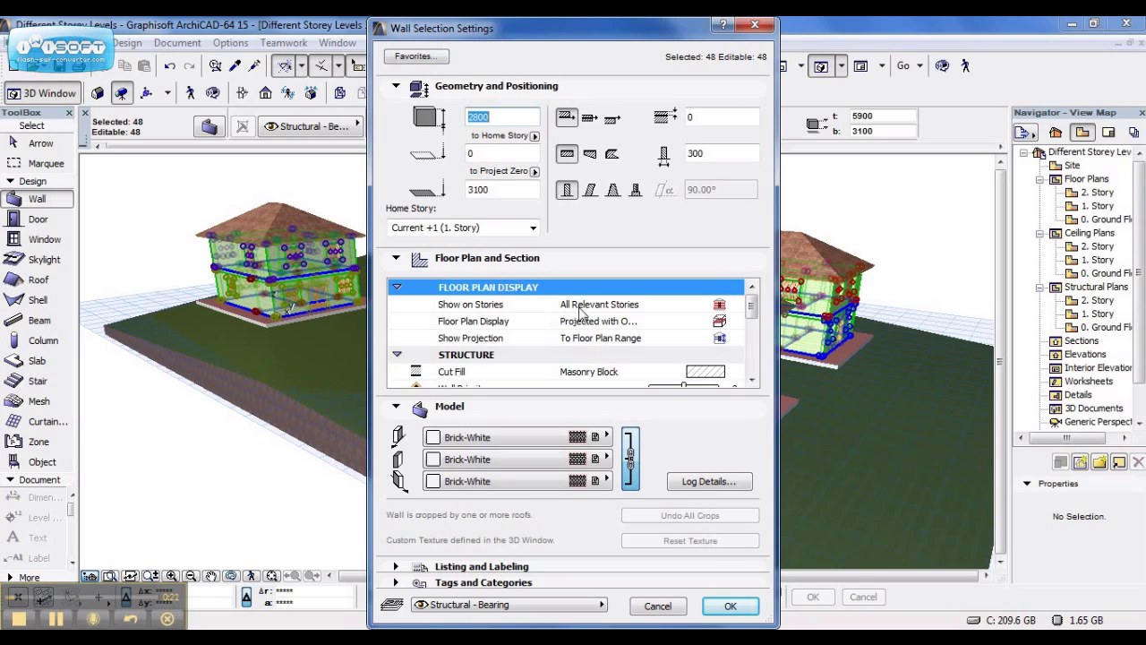
left_click(630, 311)
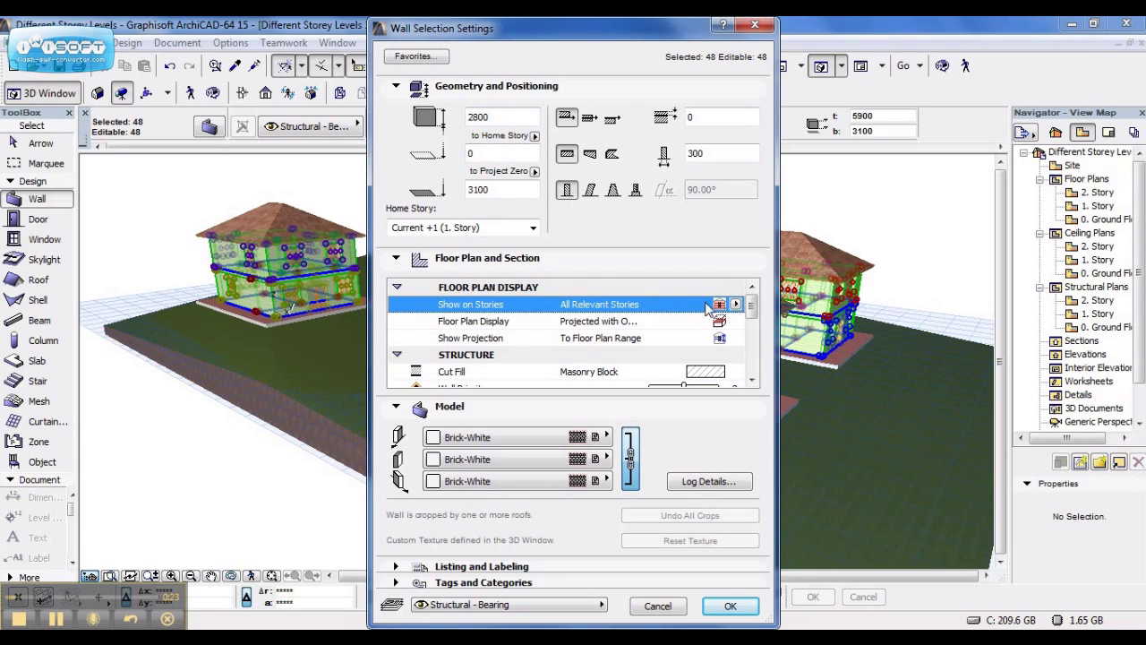
left_click(735, 304)
left_click(788, 306)
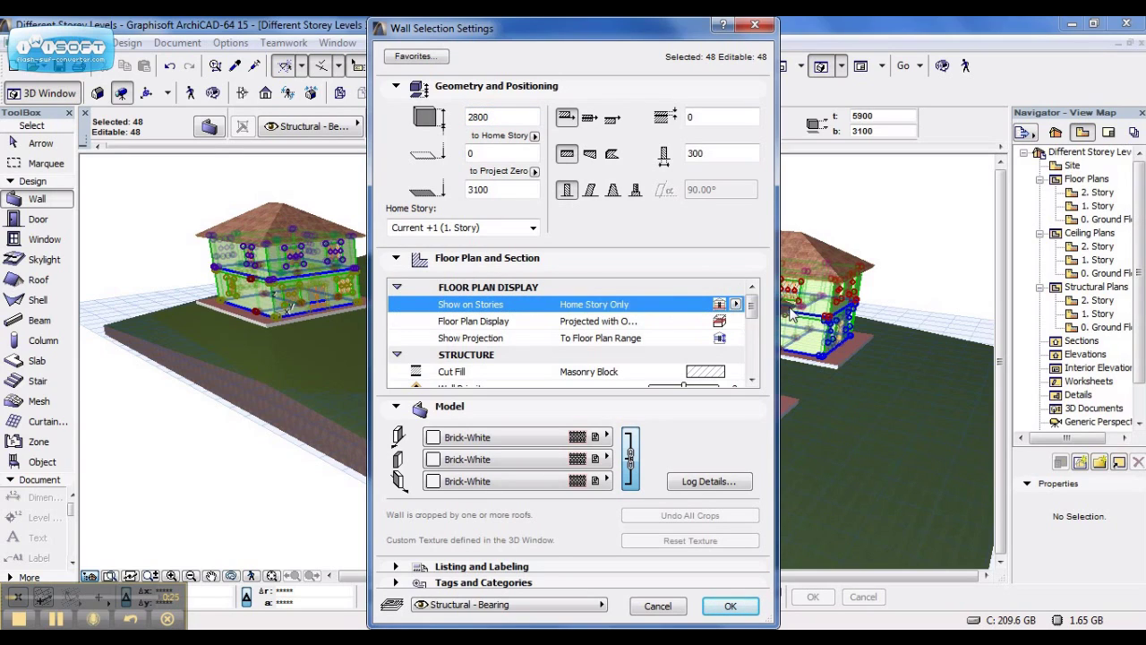
left_click(730, 606)
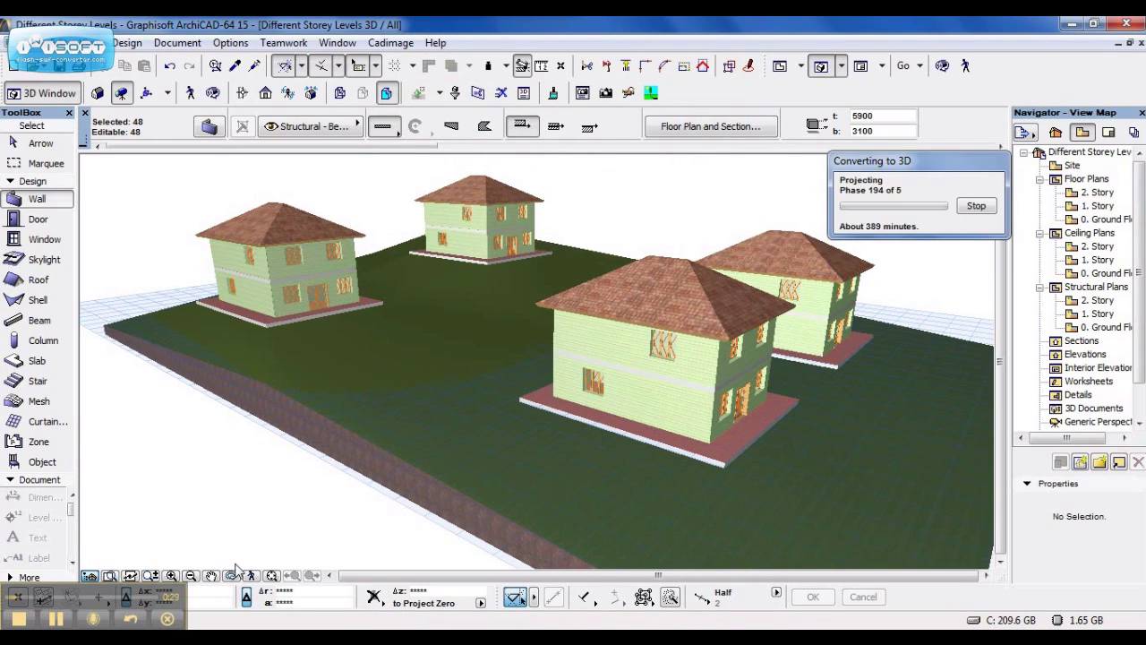
key("Escape")
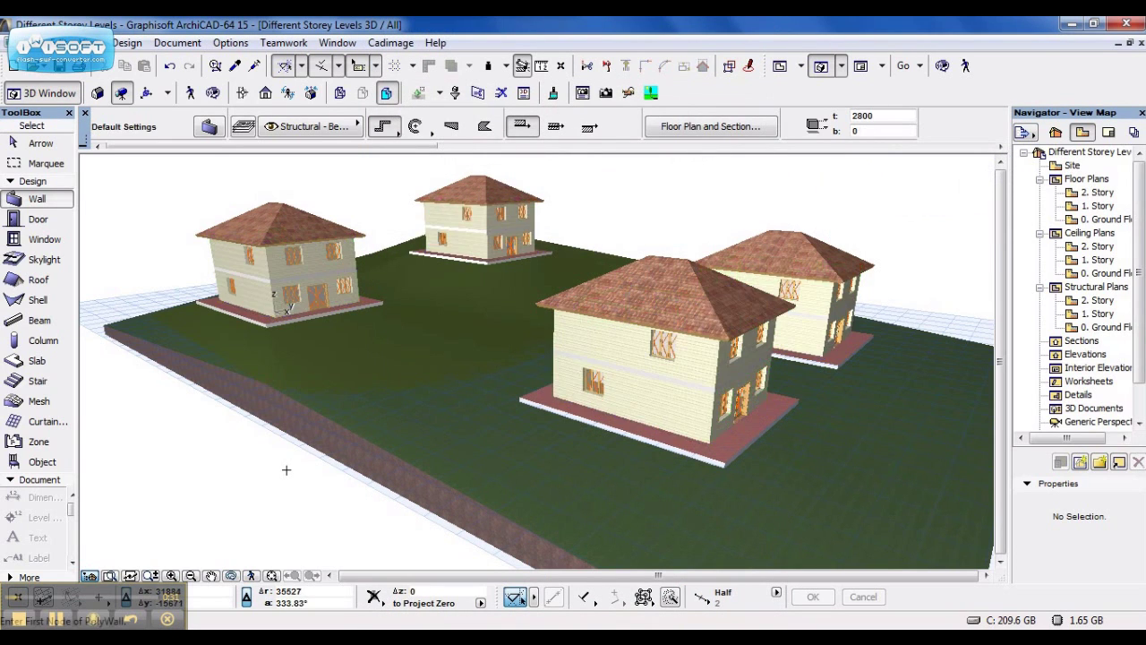
- Switch to the 0. Ground Floor plan and open the E-01 elevation view
key("F2")
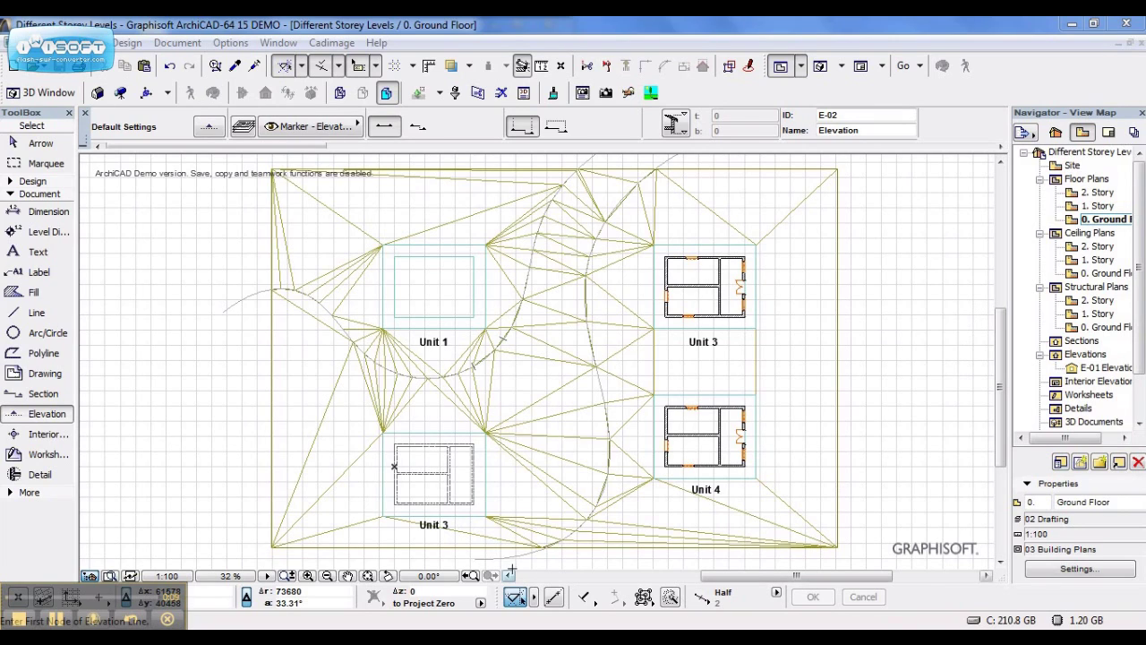
double_click(1111, 368)
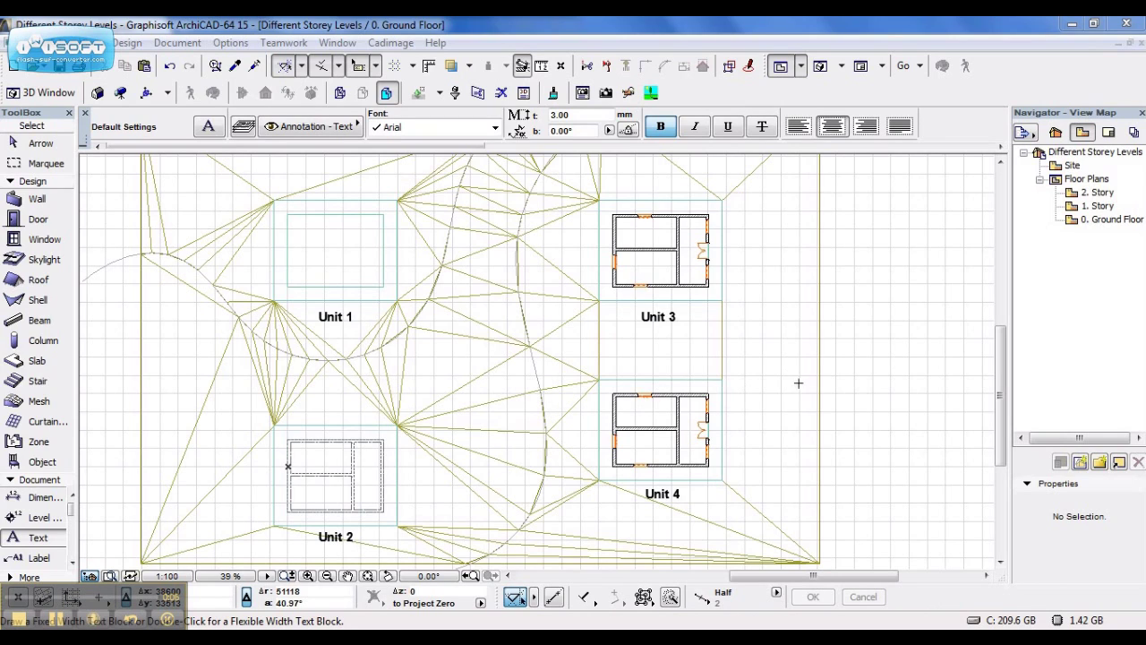
left_click(1026, 135)
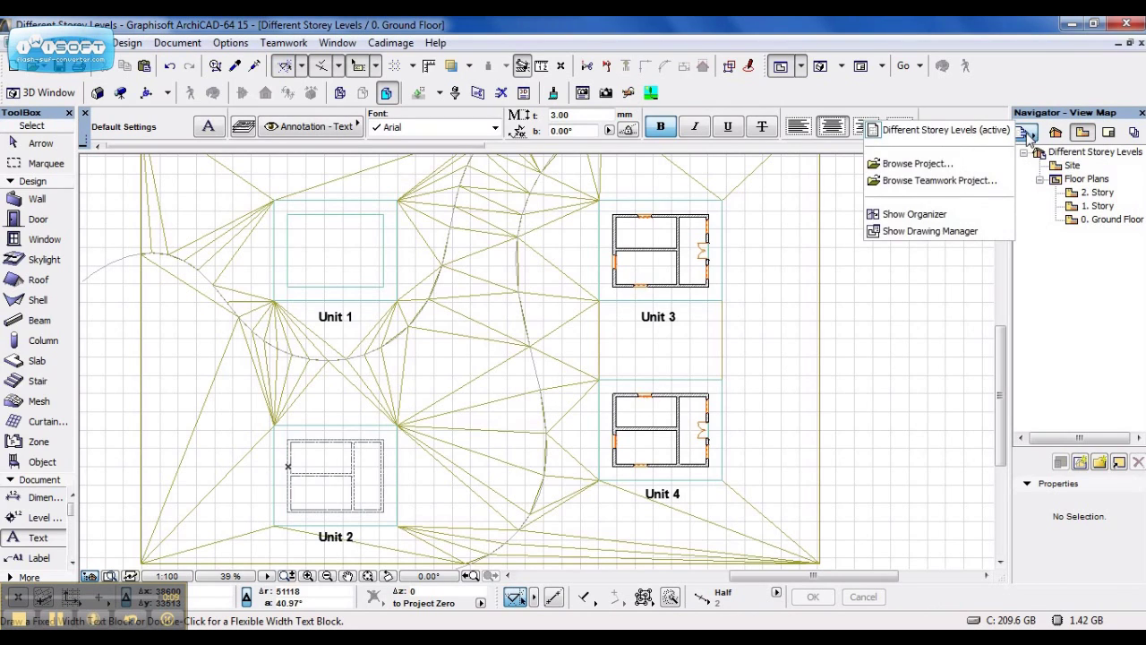
- In the Organizer, drag Stories into the View Map three times, creating Stories, Stories (1) and Stories (2)
left_click(922, 213)
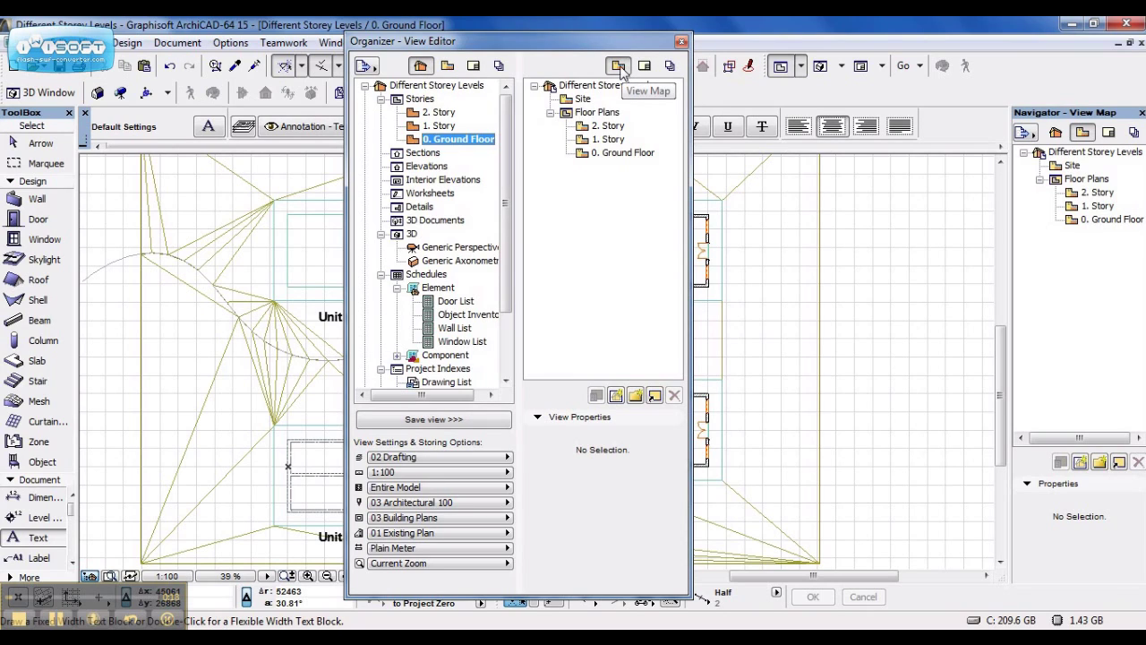
left_click(410, 100)
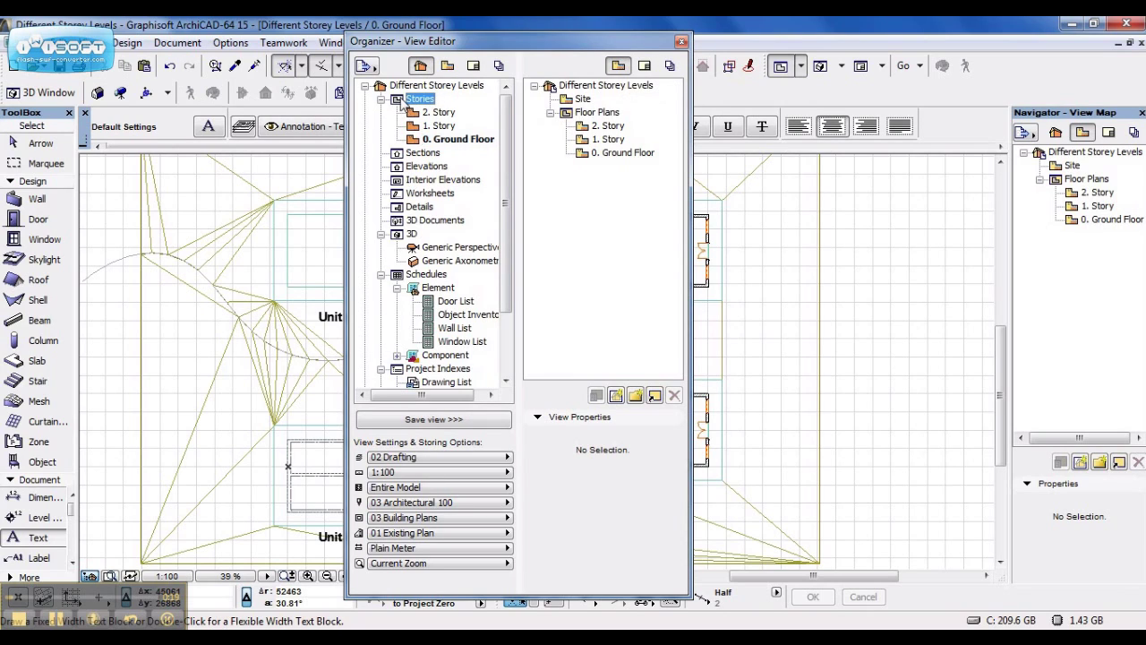
left_click_drag(410, 101, 568, 193)
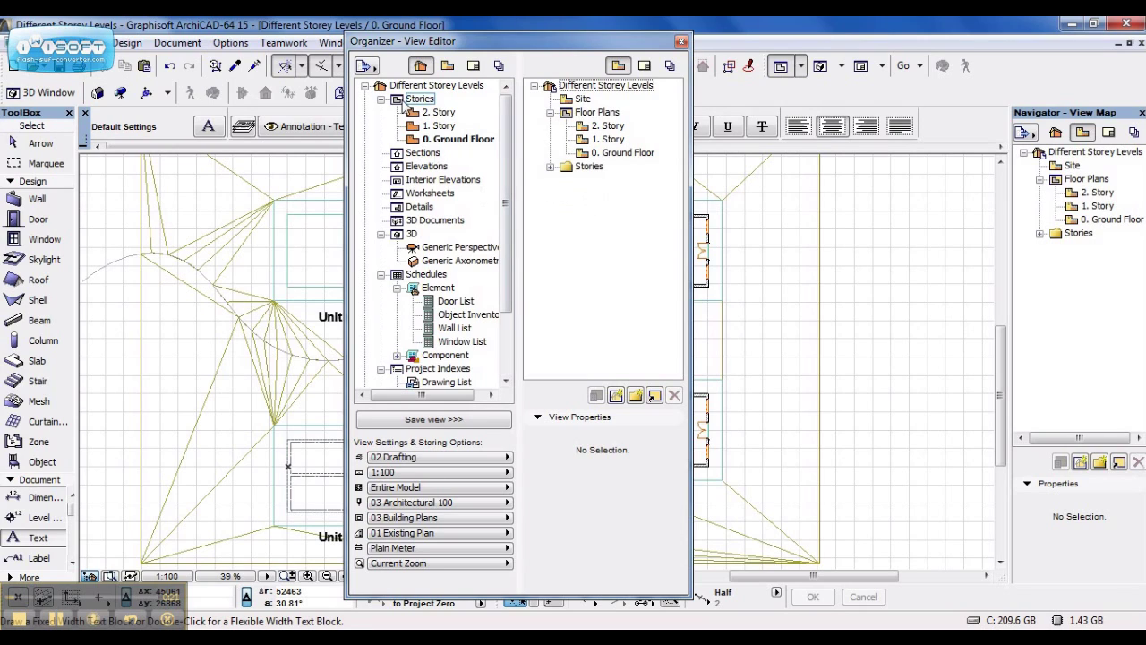
left_click_drag(410, 102, 555, 206)
left_click_drag(401, 103, 580, 224)
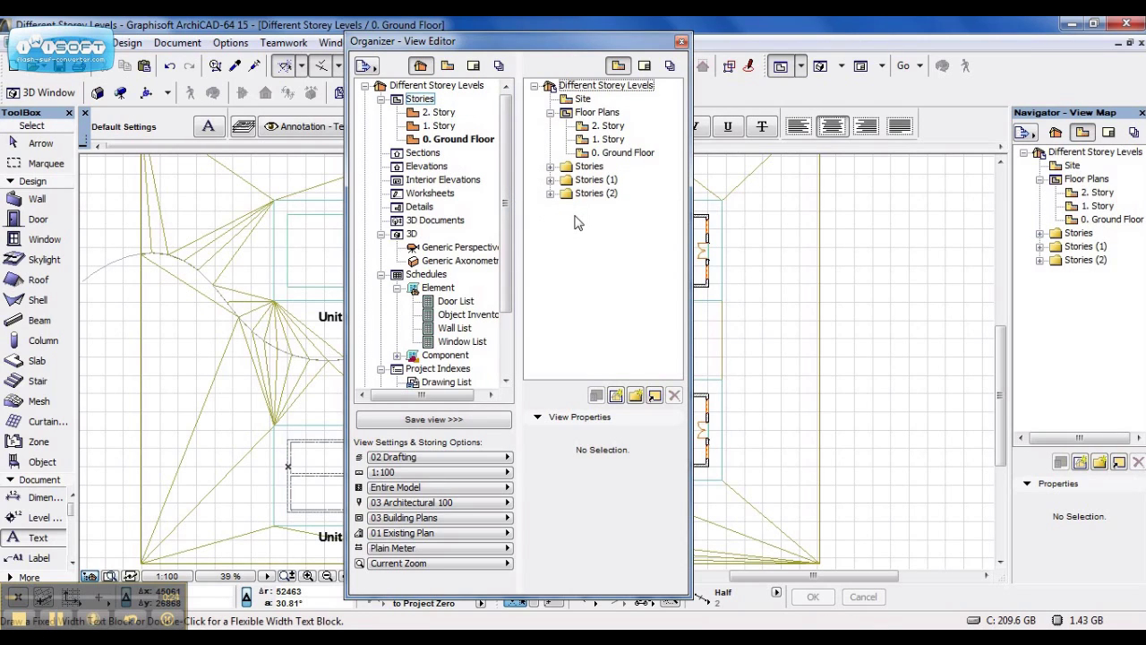
left_click(590, 167)
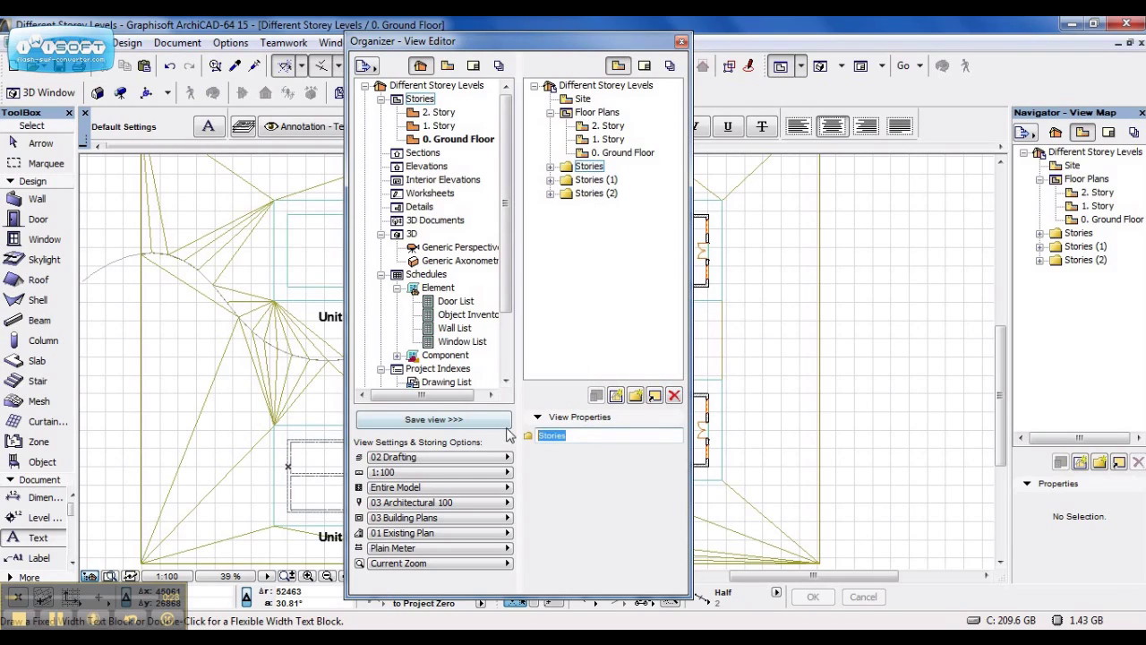
- Rename the Stories folder to unit 2 and Stories (1) to unit3
key("BackSpace")
key("Return")
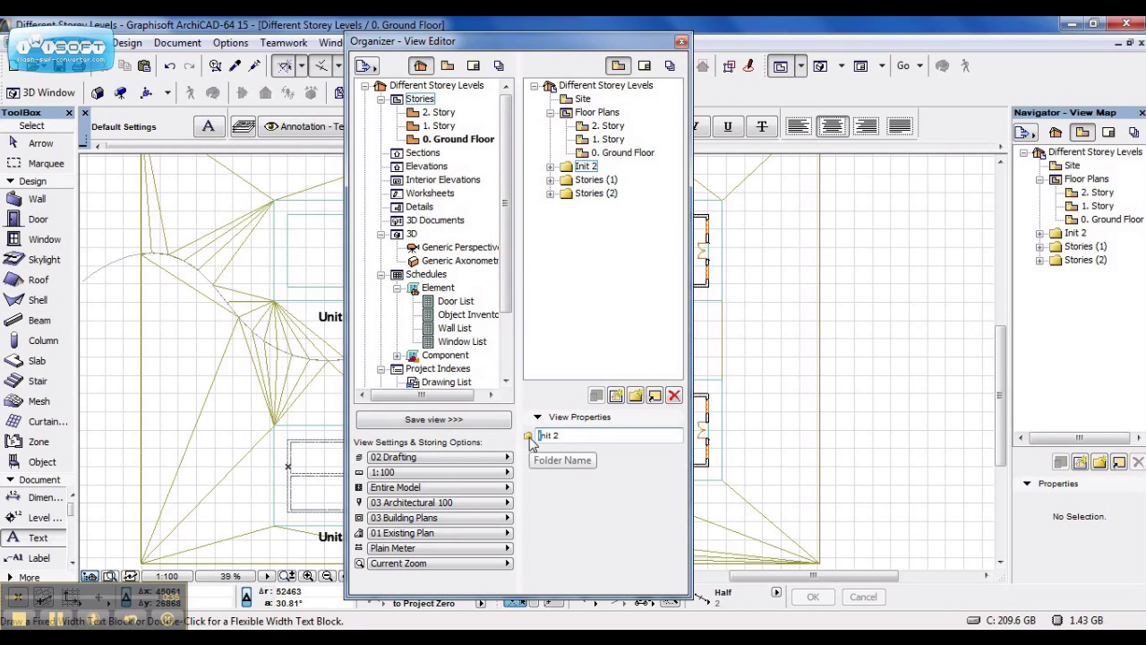
type("u")
left_click(593, 180)
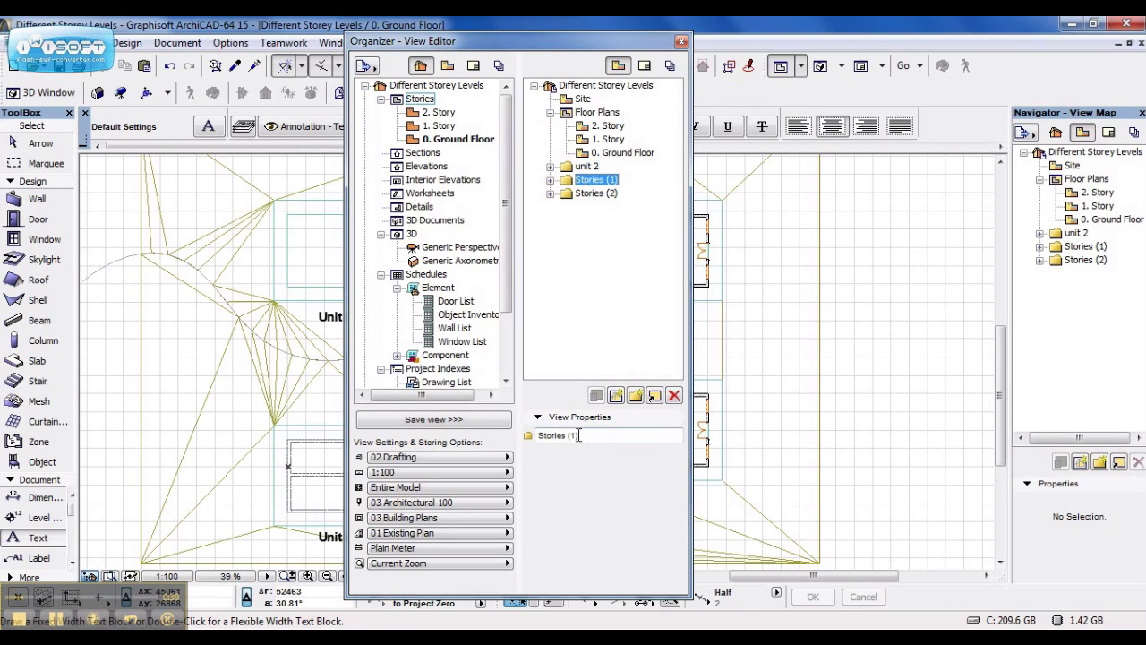
left_click_drag(579, 435, 492, 440)
type("u")
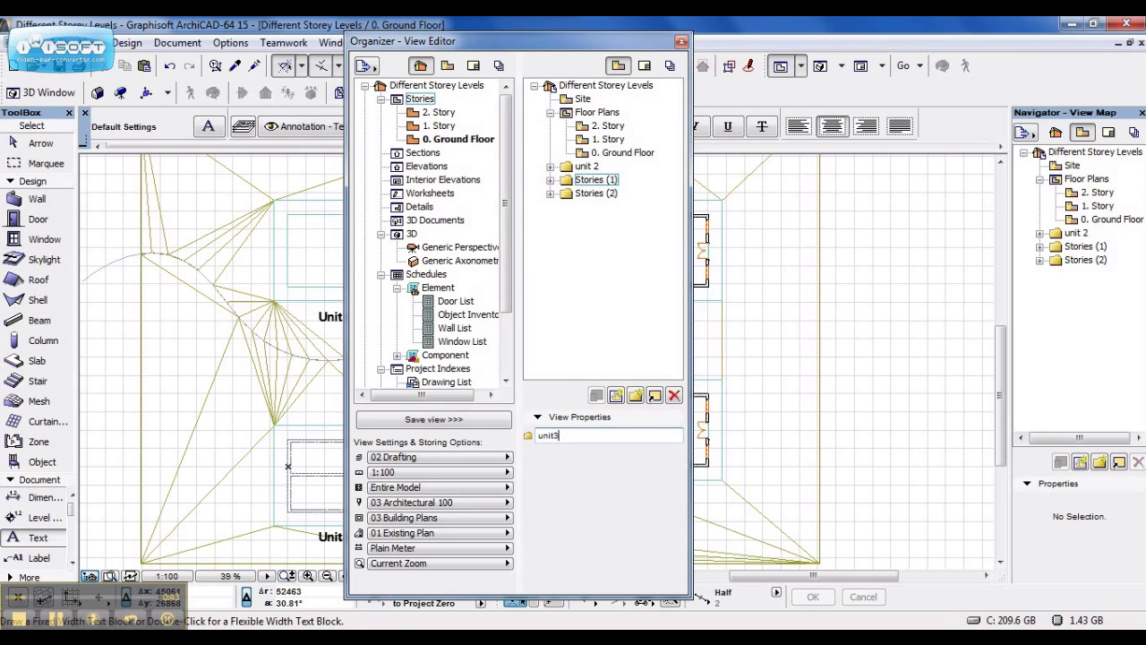
type("nit3")
key("Return")
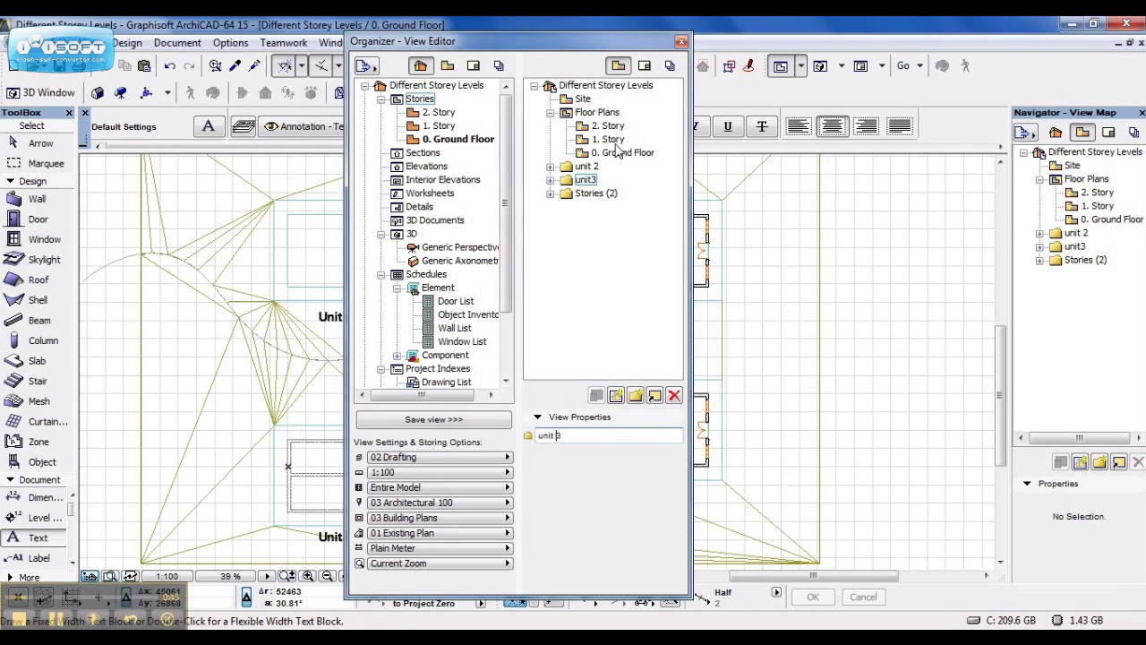
- Rename Stories (2) to unit 4 and Floor Plans to unit 1, then close the Organizer
left_click(593, 193)
left_click_drag(575, 435, 501, 445)
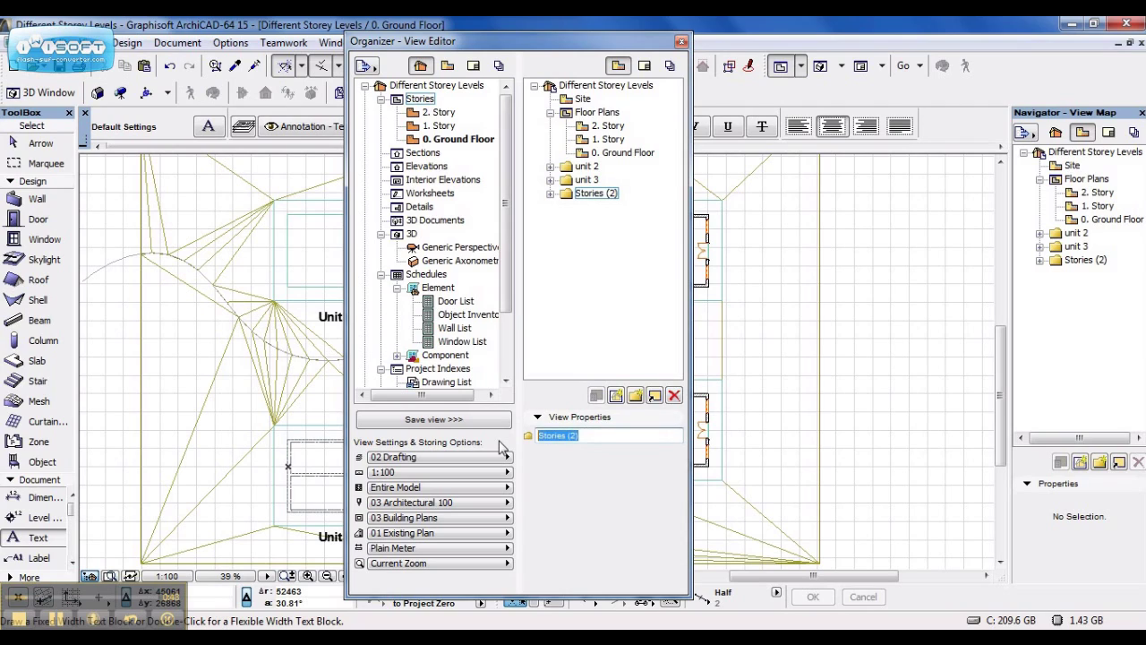
type("unit 4")
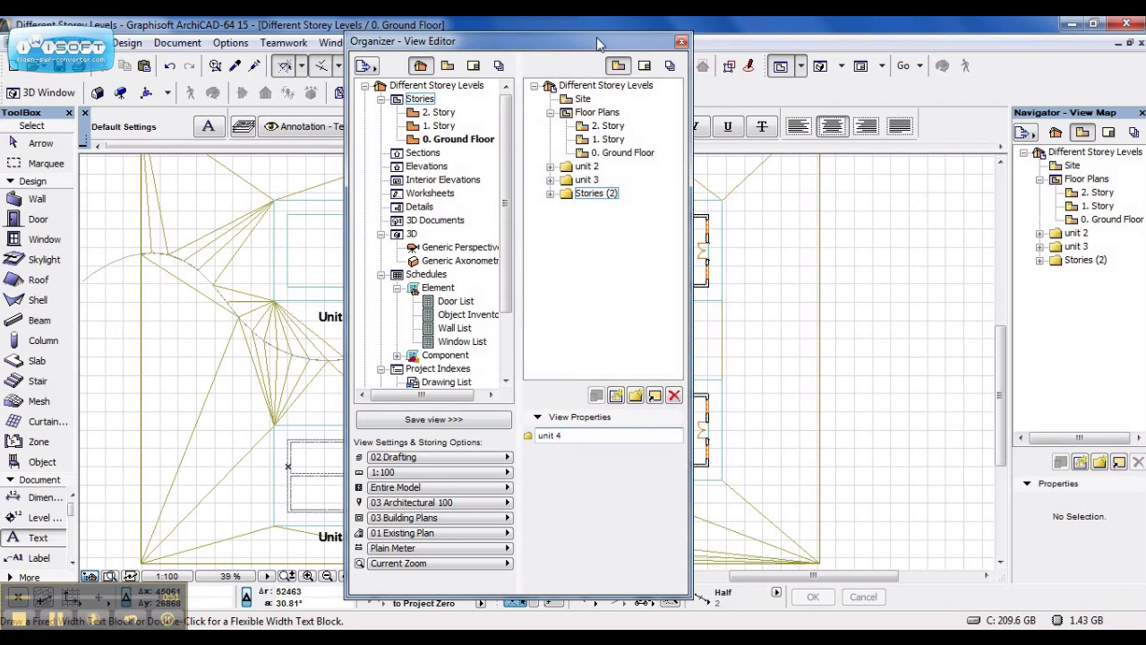
left_click(595, 112)
left_click_drag(626, 436, 566, 438)
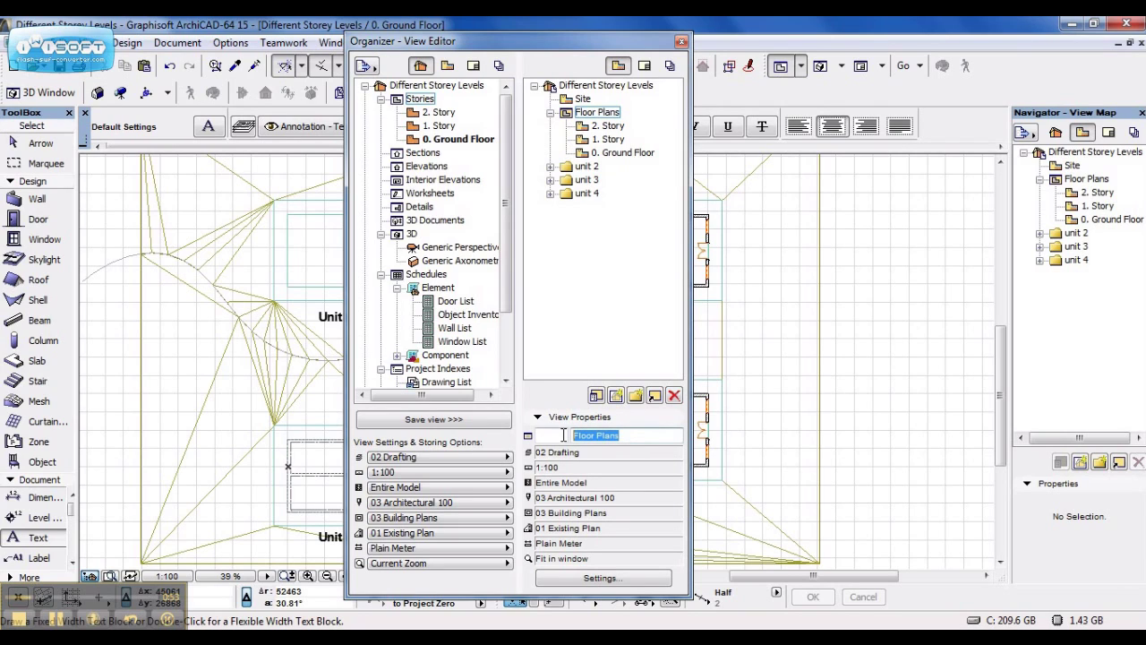
type("unit")
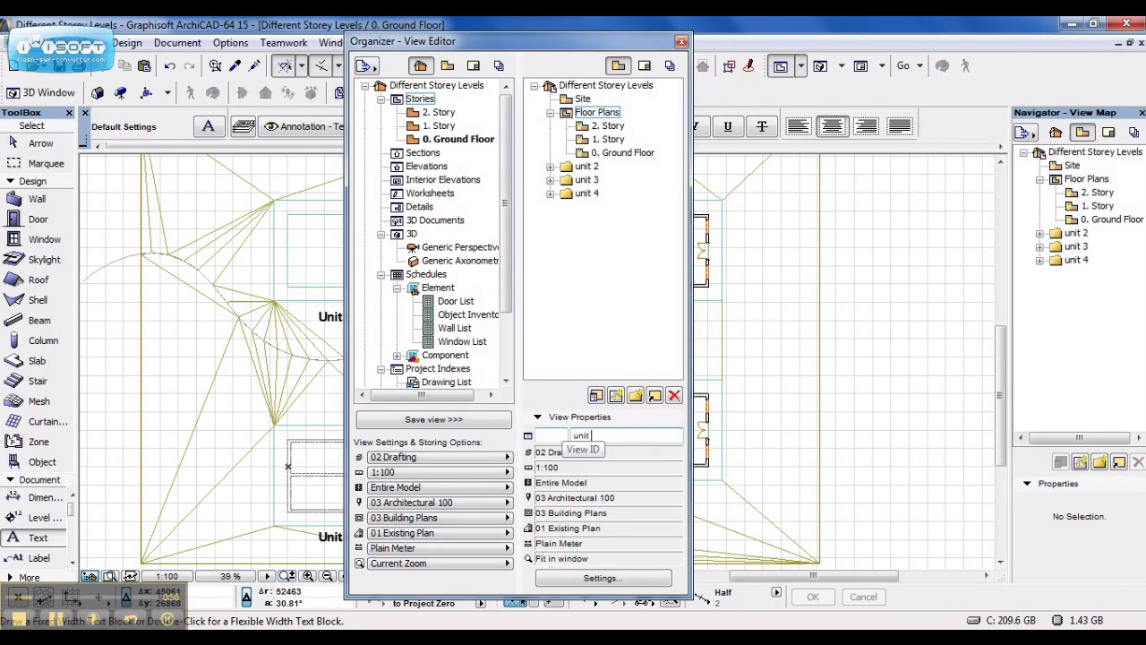
type(" 1")
key("Return")
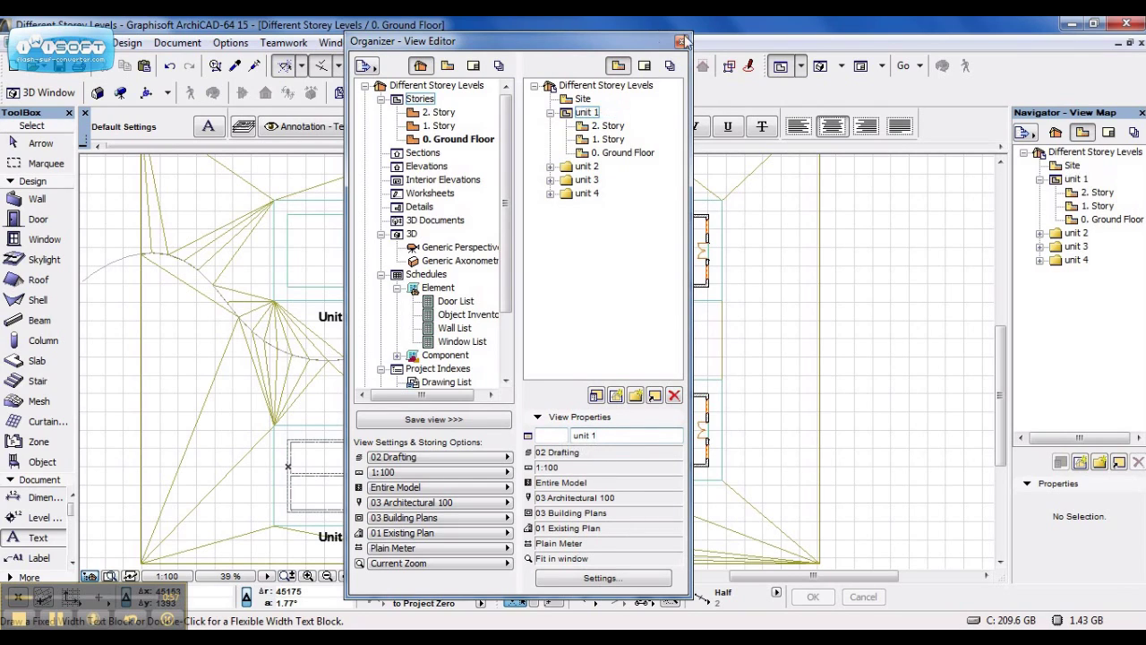
left_click(680, 43)
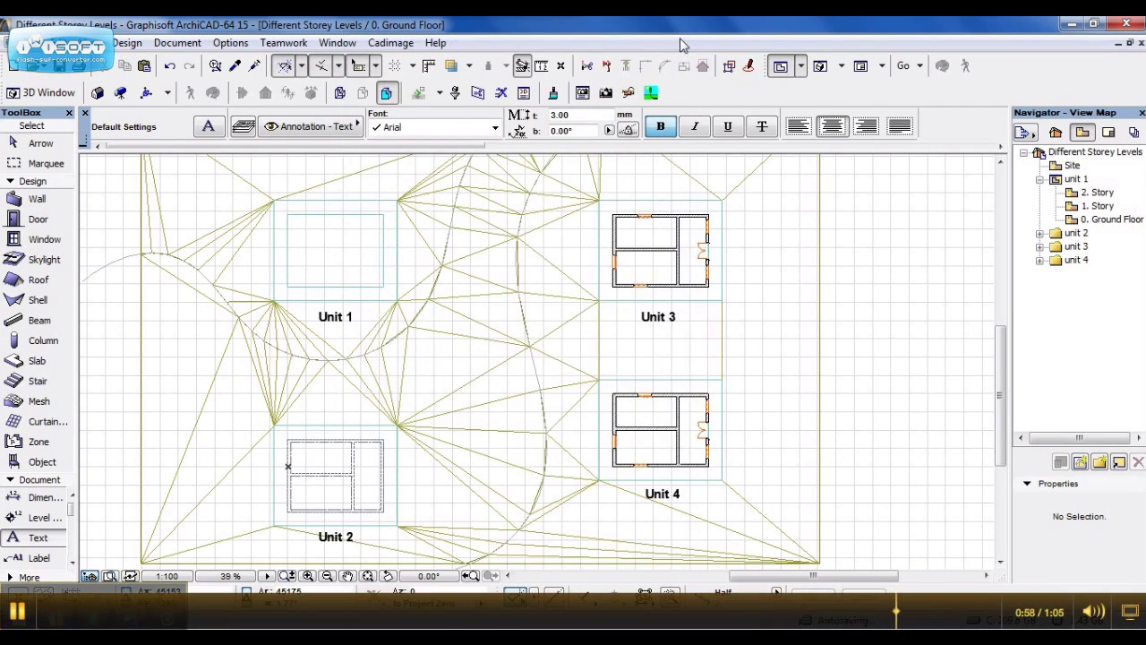
left_click(1040, 179)
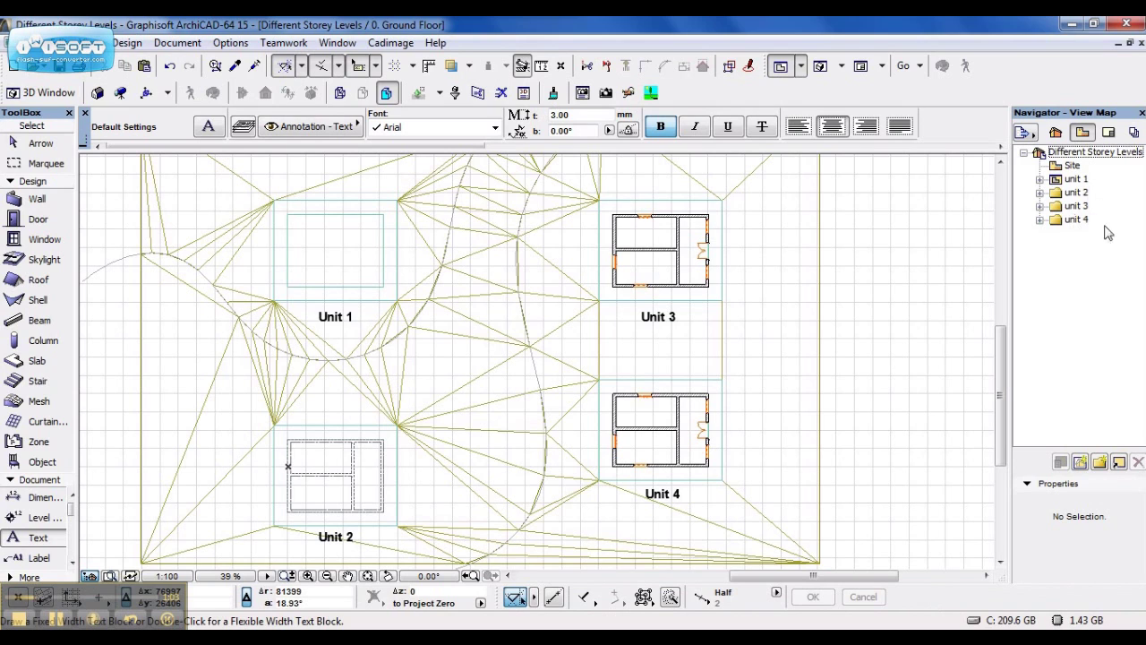
- Open unit 2's 0. Ground Floor view and zoom in on the Unit 2 house
key("ctrl+'")
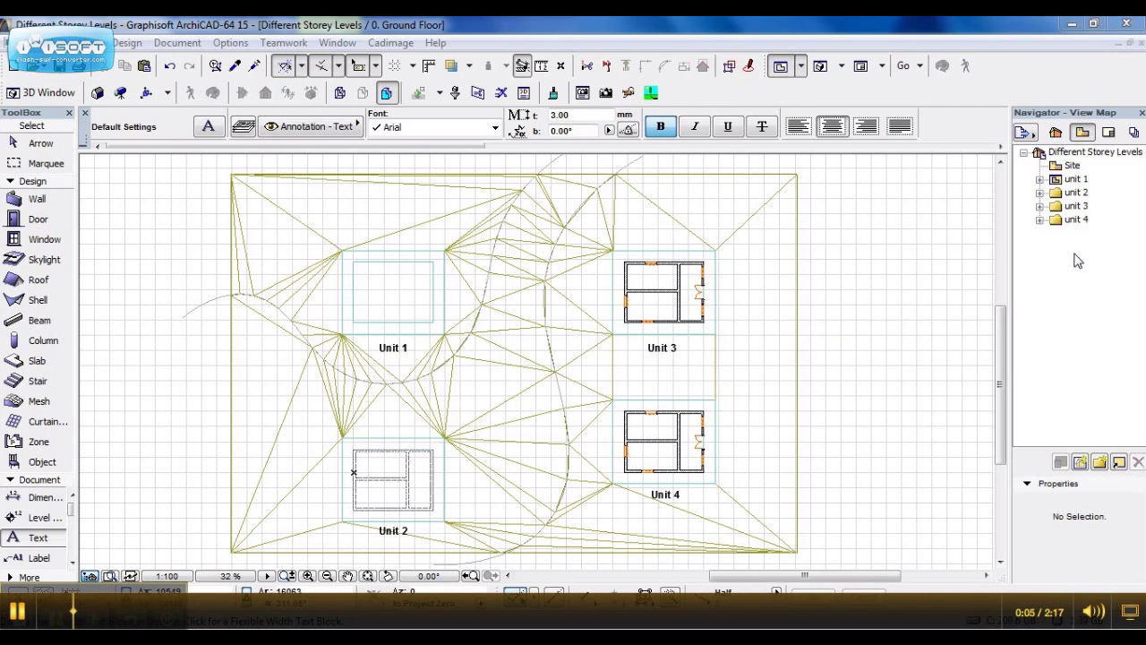
left_click(1039, 194)
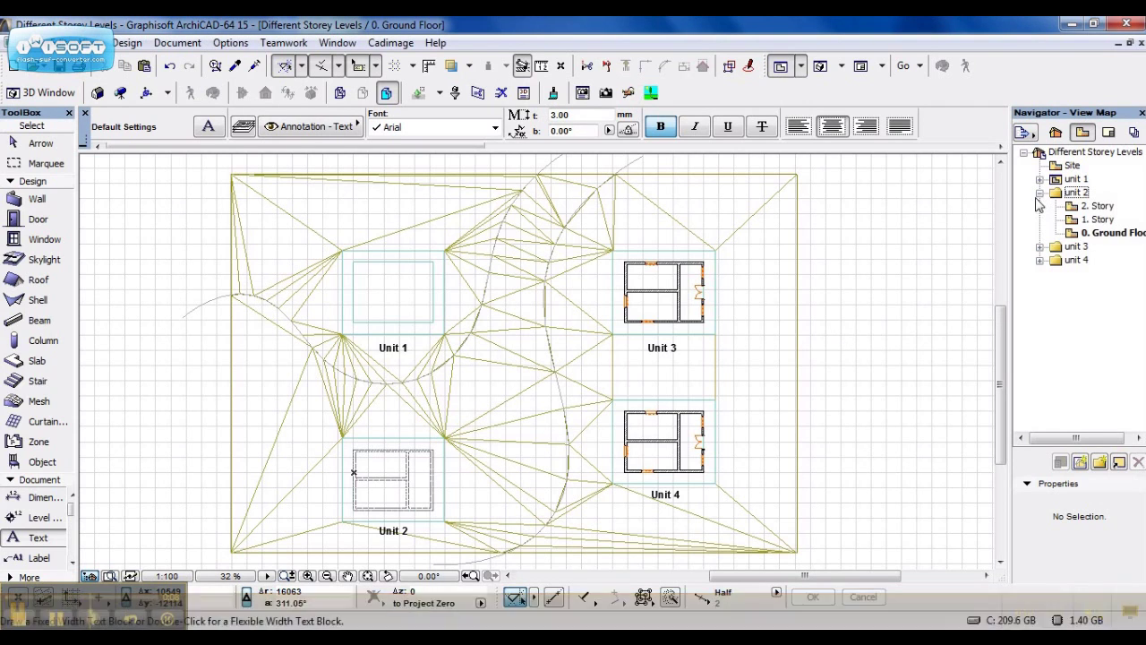
double_click(1115, 233)
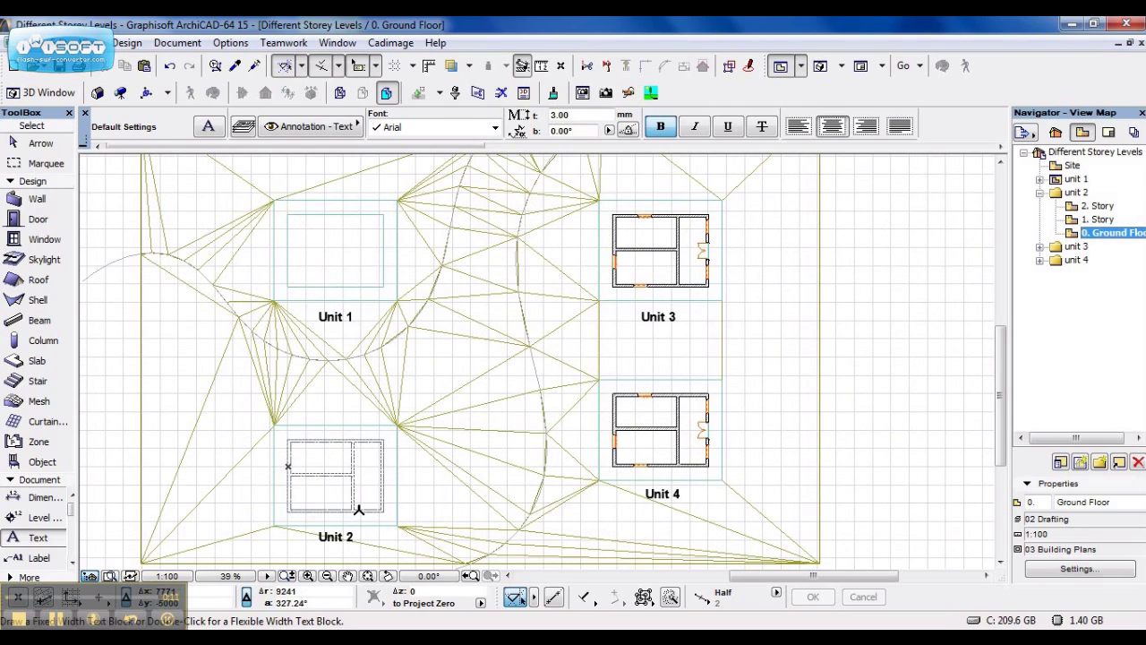
scroll(356, 511, "up", 5)
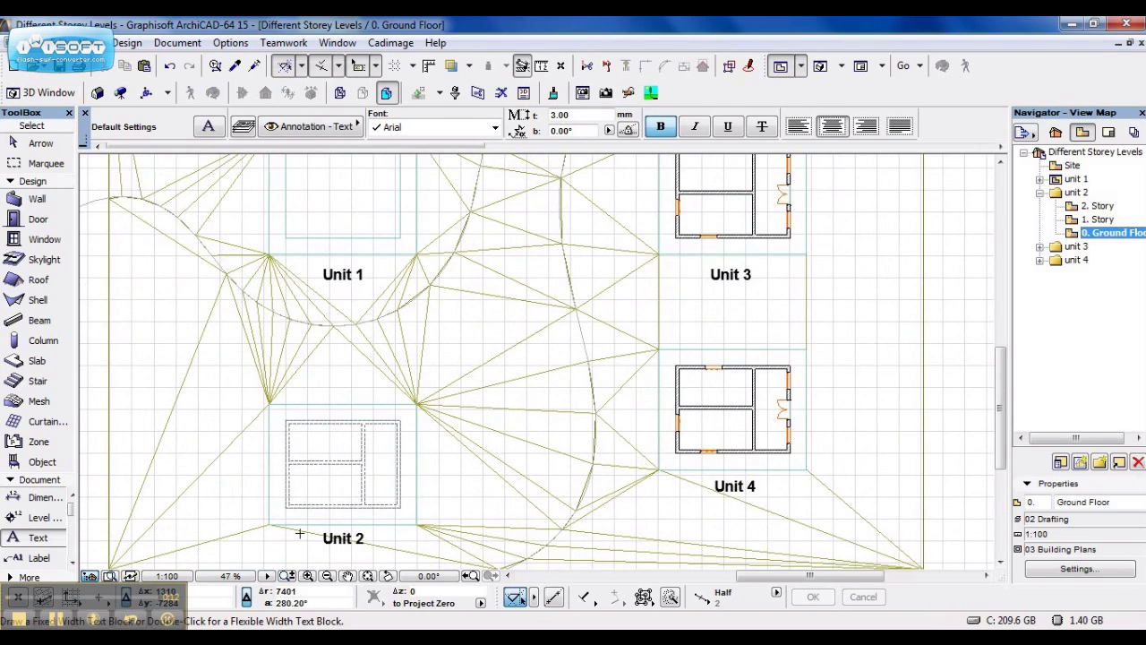
middle_click_drag(353, 437, 501, 425)
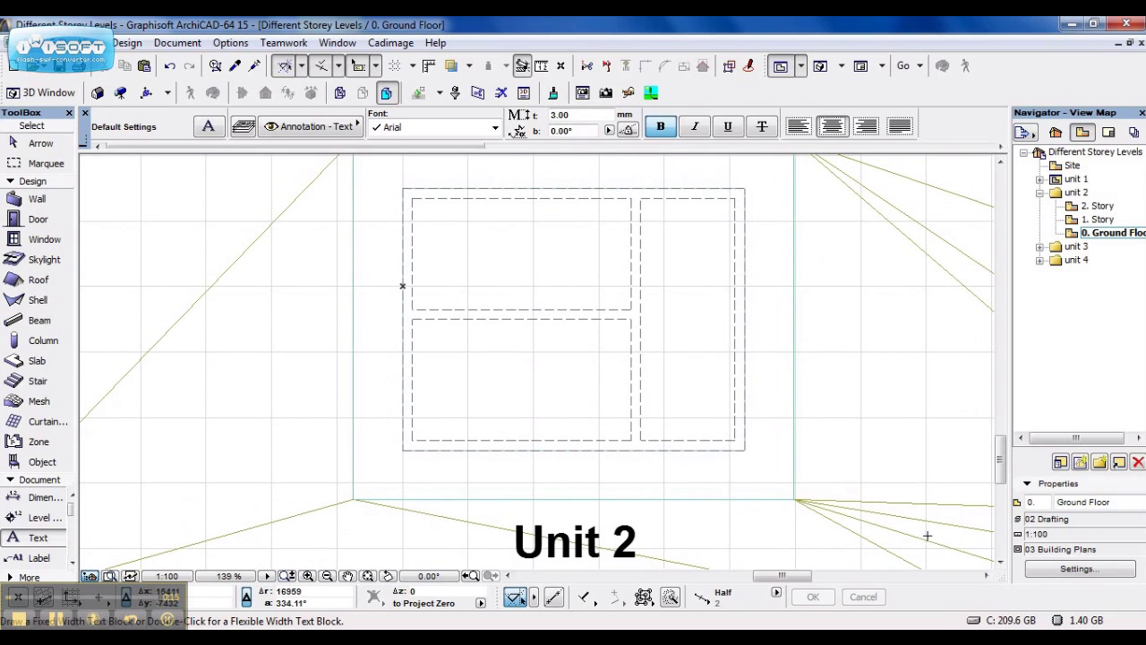
- Set unit 2's Ground Floor view to Current Zoom with a 3100 cut plane height
left_click(1063, 573)
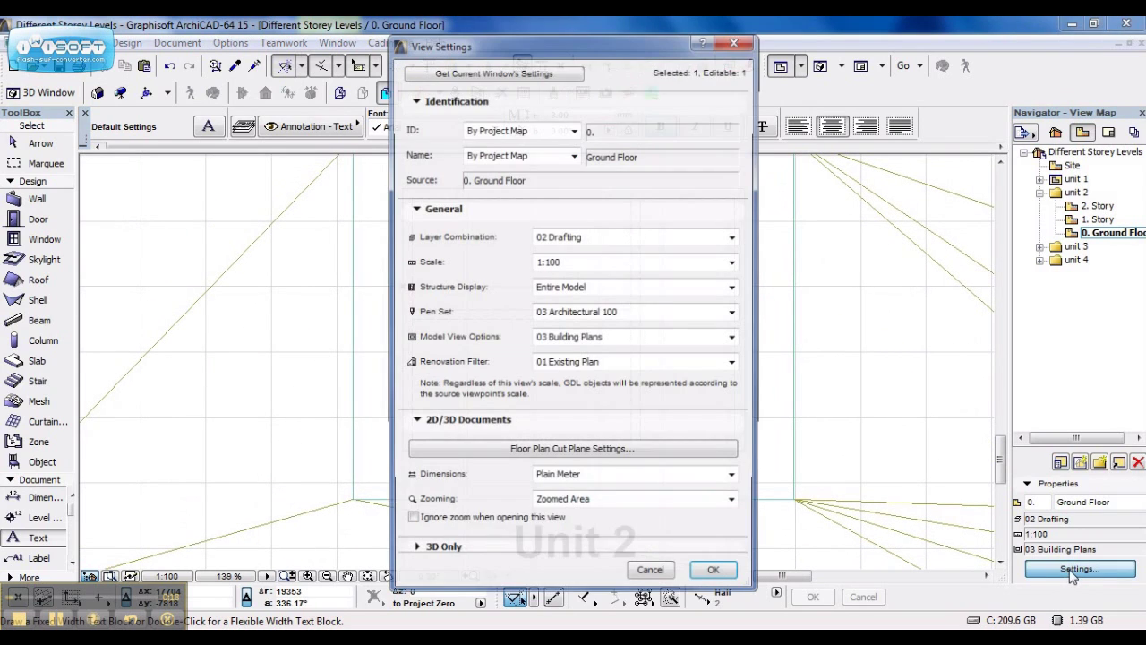
left_click(585, 503)
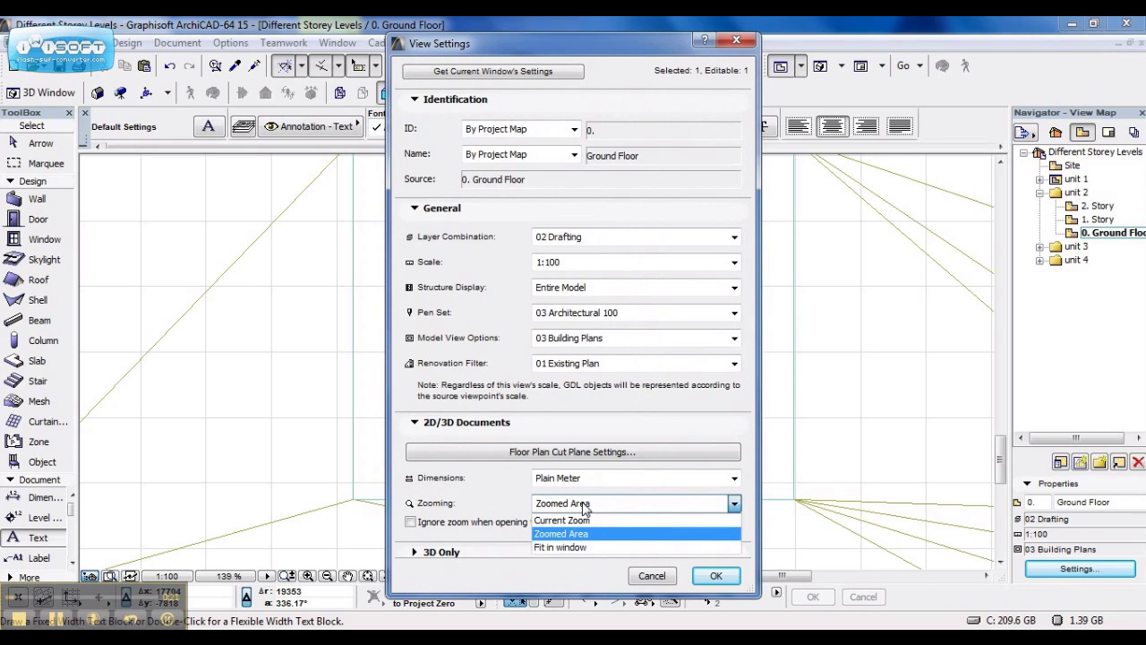
left_click(595, 521)
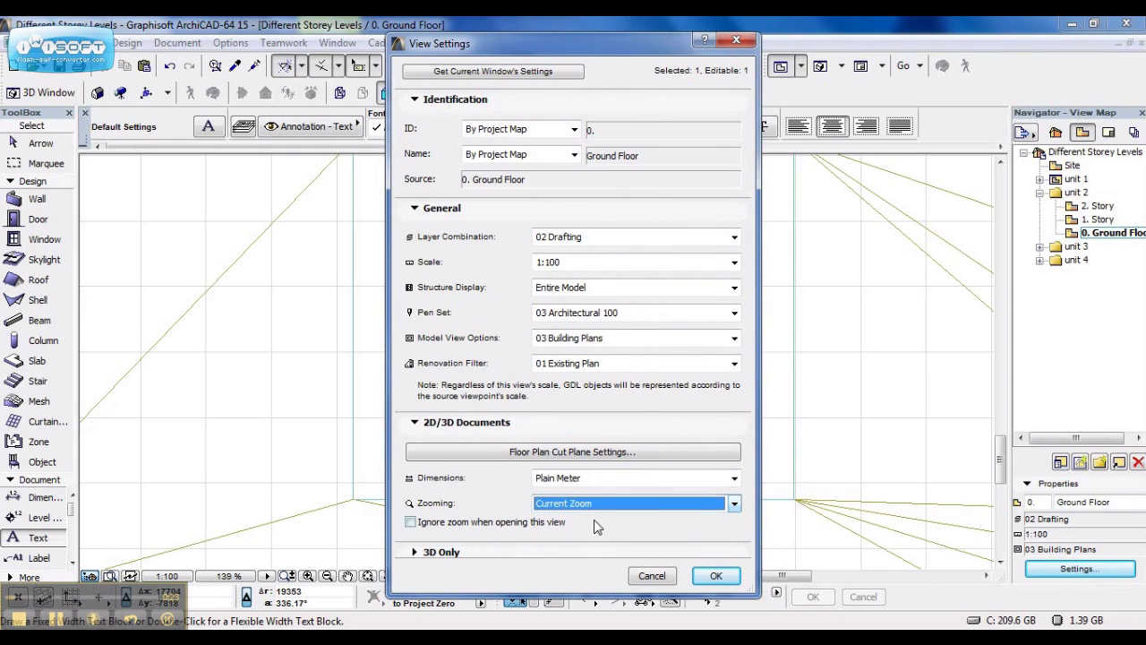
left_click(669, 451)
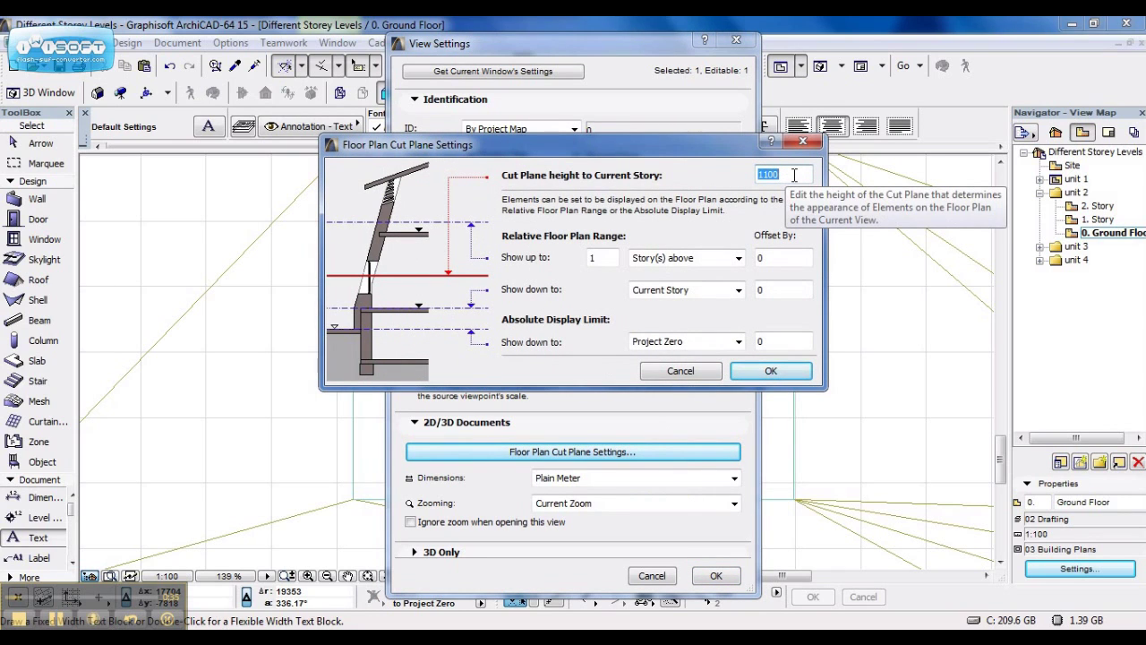
type("3100")
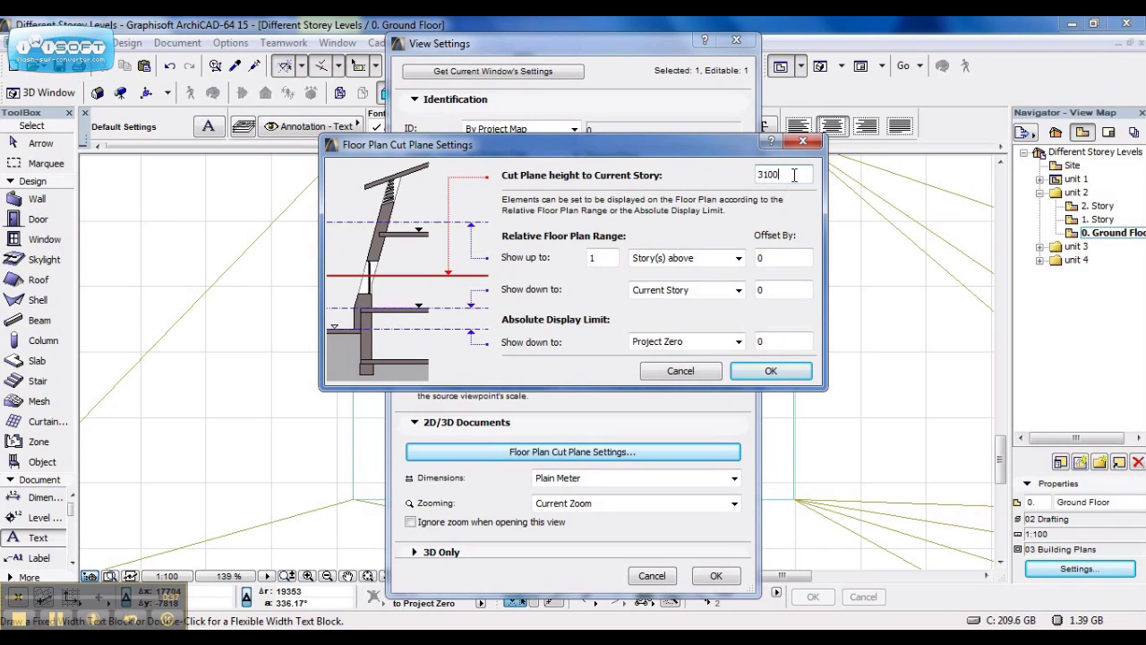
left_click(759, 370)
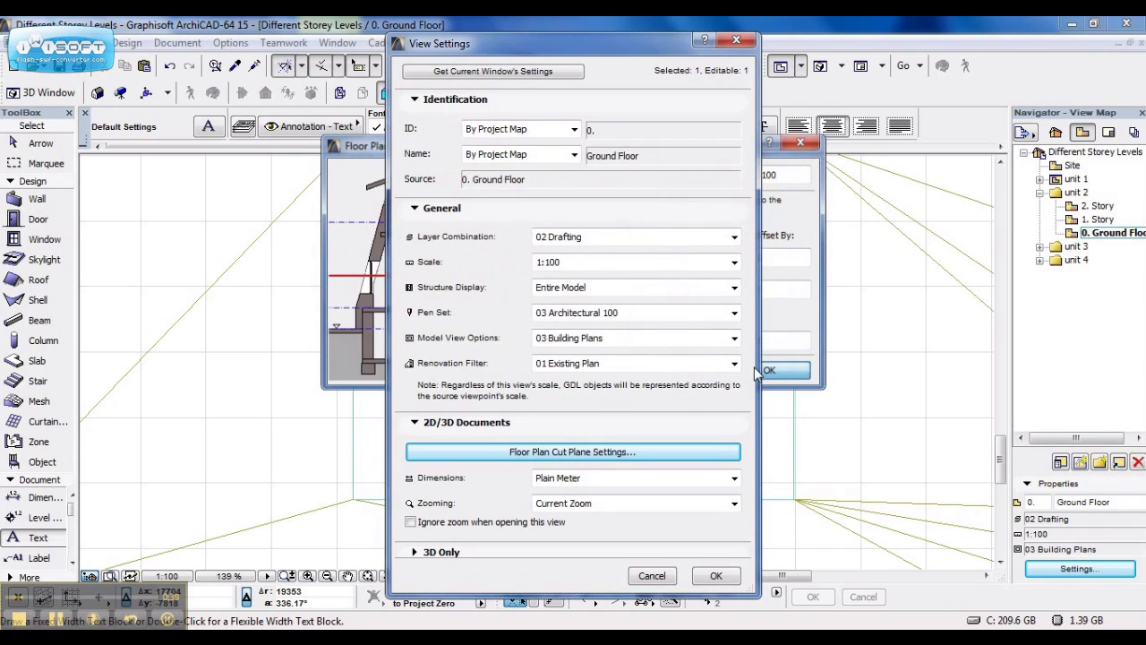
left_click(714, 577)
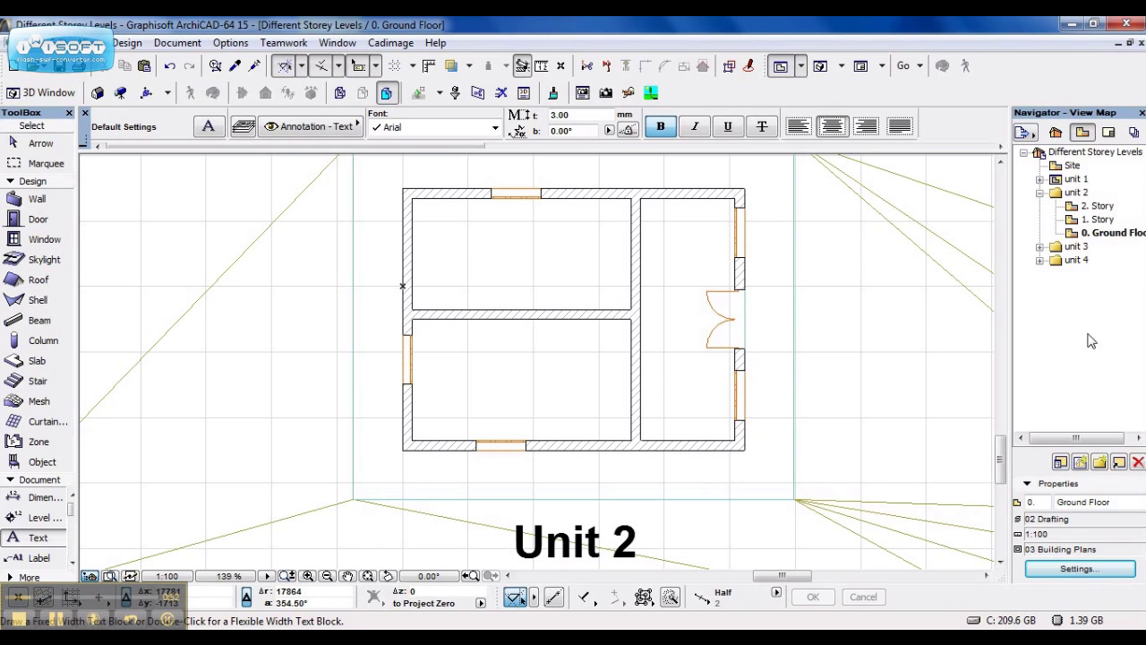
- Reopen unit 2's Ground Floor view settings and confirm them unchanged
left_click(1095, 570)
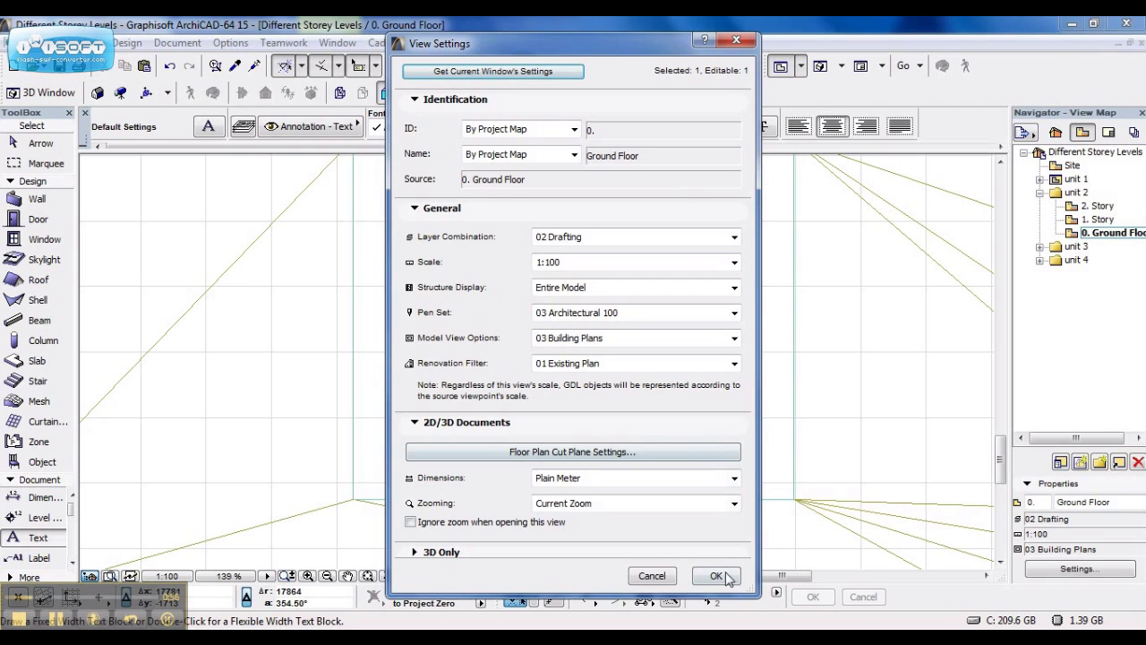
left_click(727, 577)
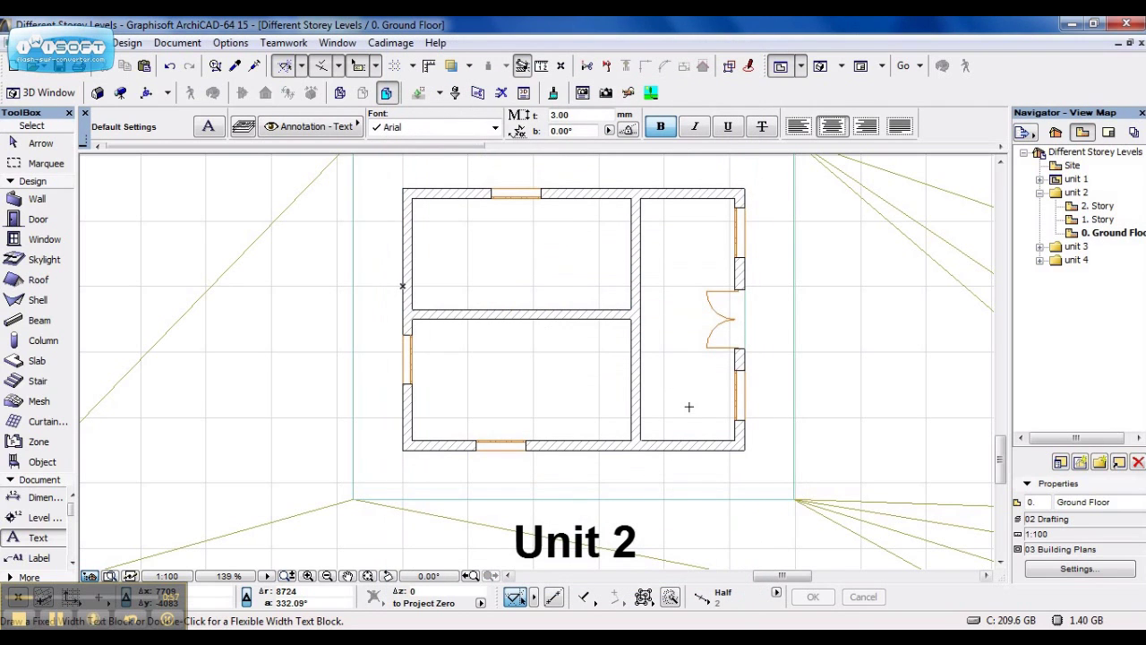
- Expand the unit 3 and unit 1 folders and test-open unit 4's and unit 2's Ground Floor views
scroll(689, 407, "down", 9)
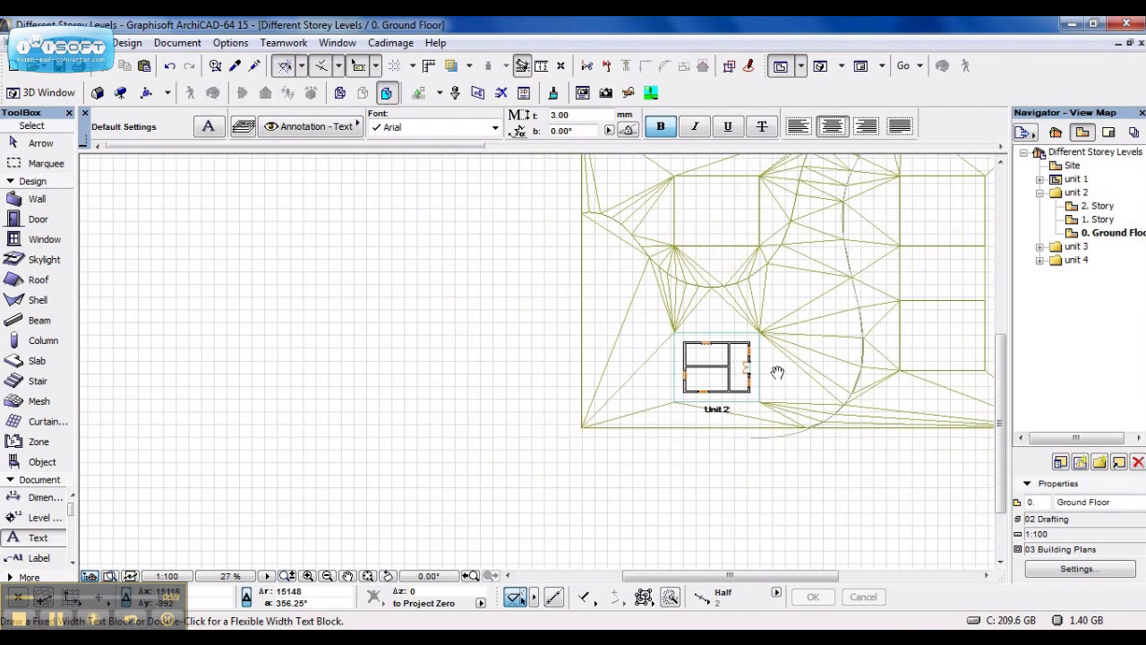
mouse_move(777, 372)
middle_mouse_down()
mouse_move(531, 463)
mouse_move(513, 449)
middle_mouse_up()
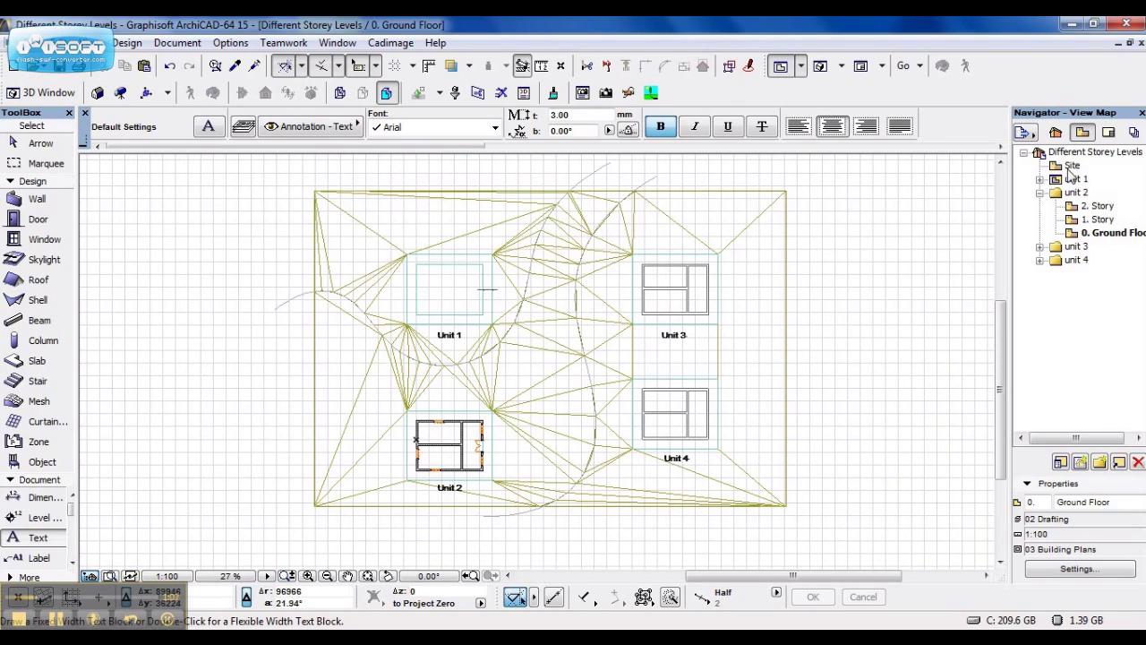
left_click(1039, 247)
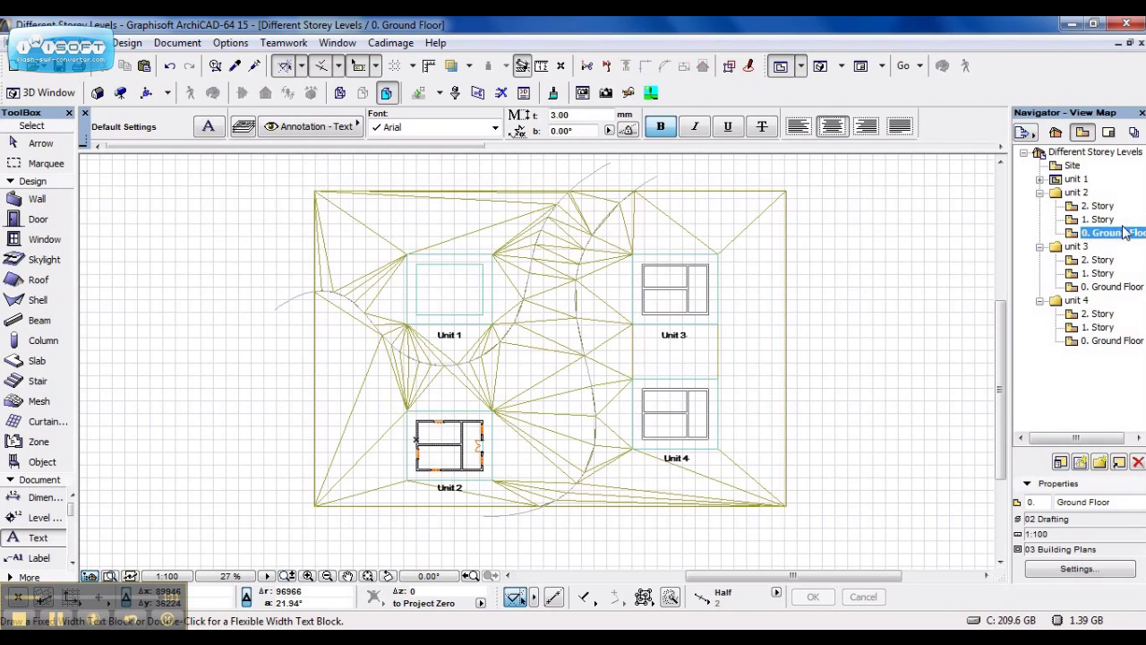
left_click(1040, 180)
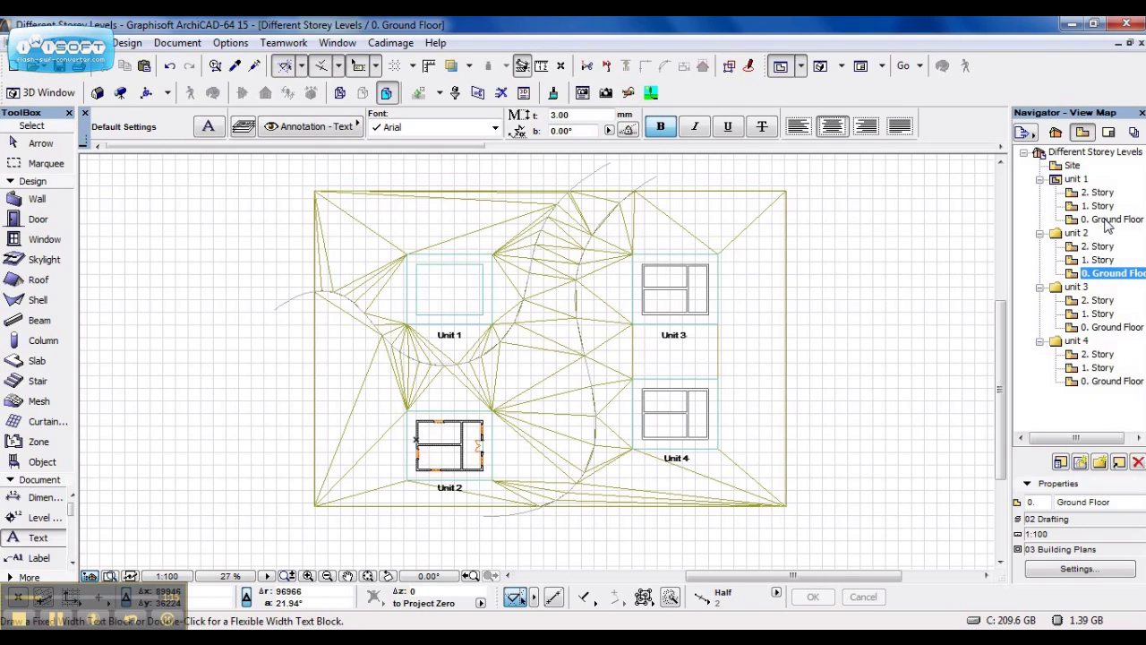
double_click(1097, 383)
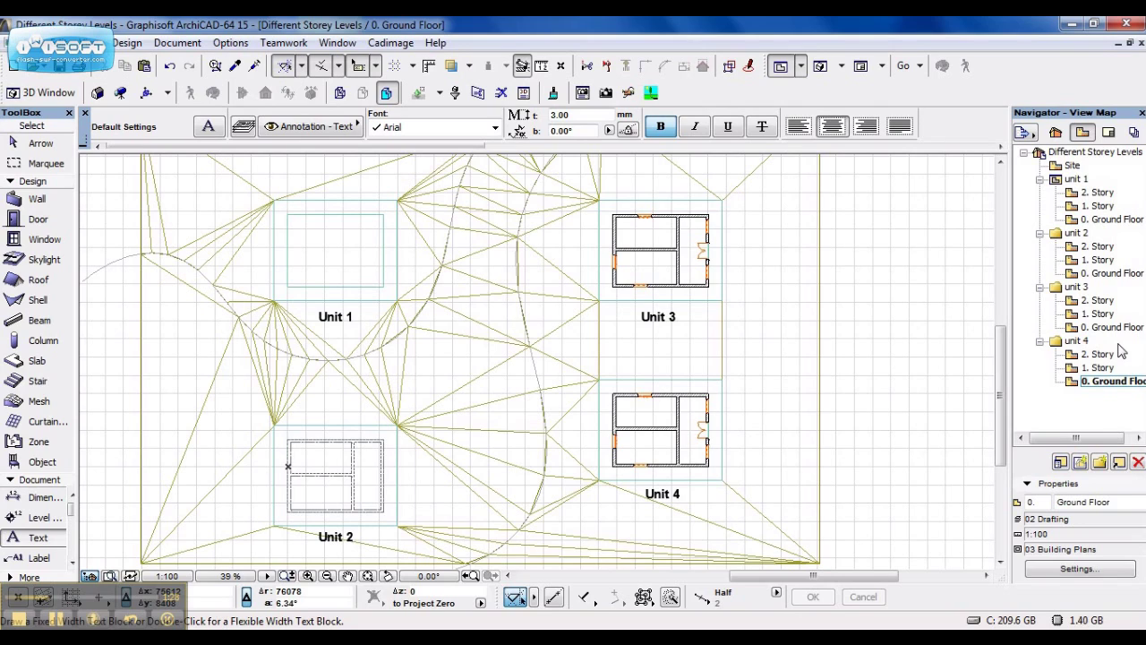
double_click(1101, 273)
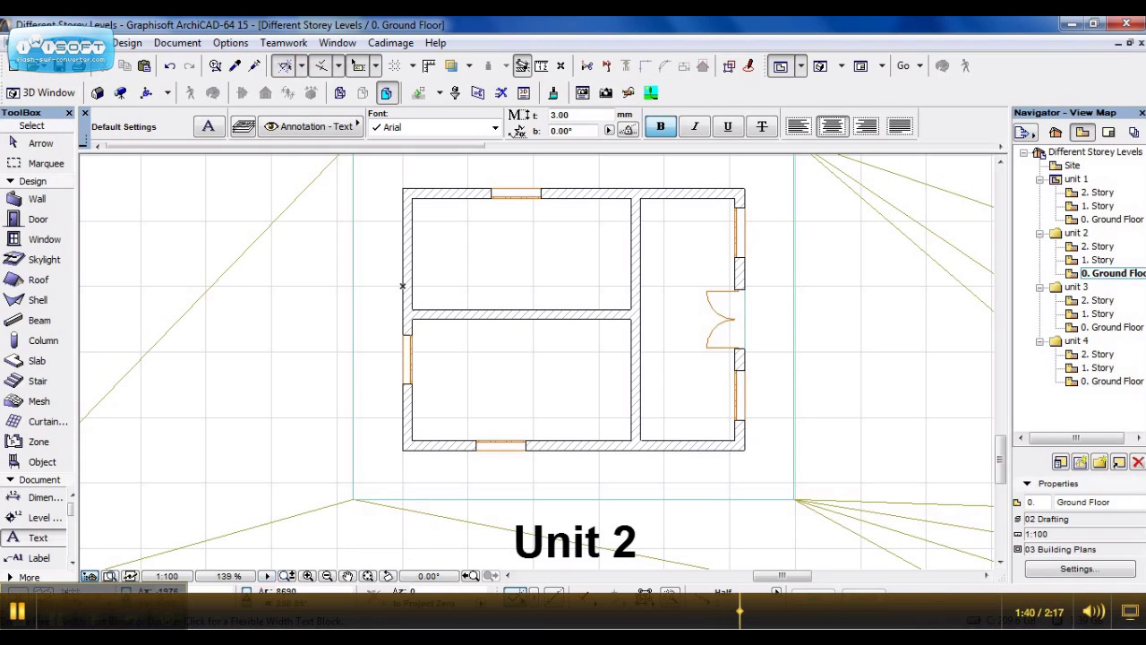
- Open unit 1's Ground Floor view
double_click(1104, 222)
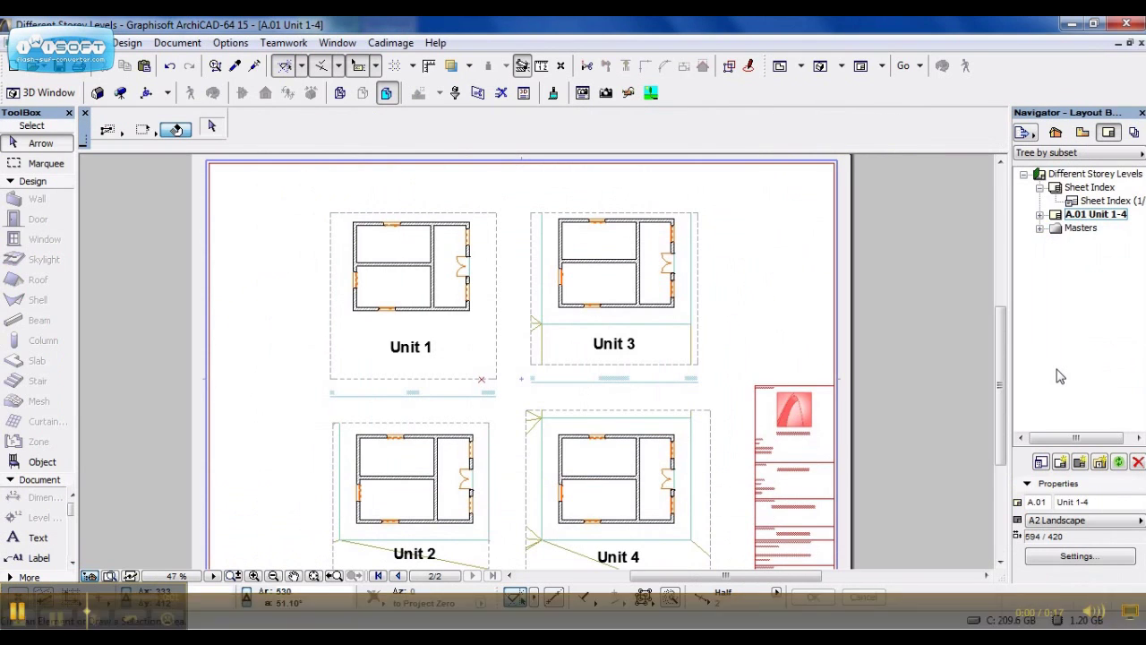